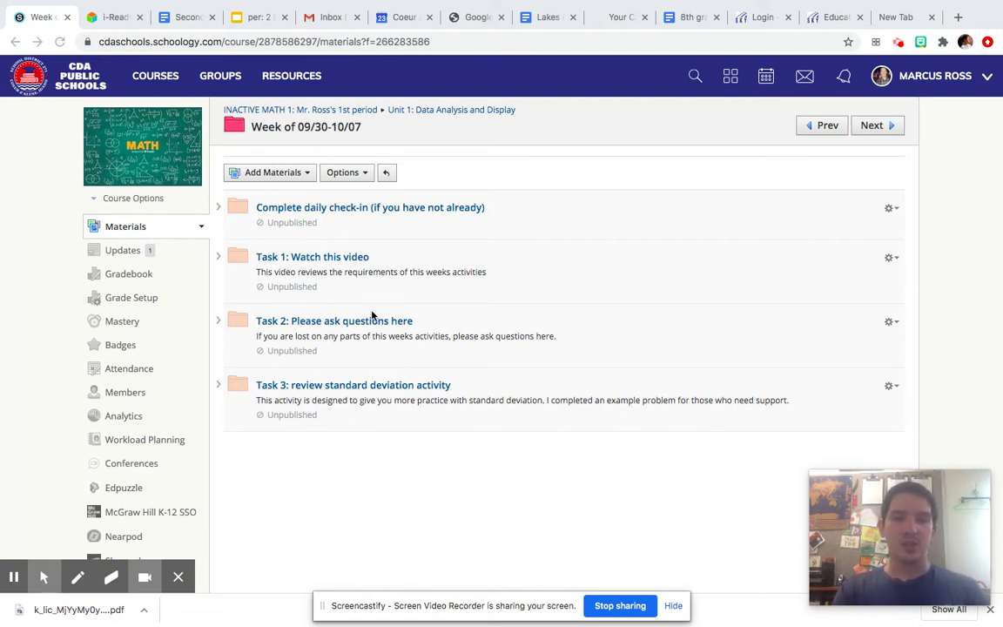
# Step: Open the 'Task 3: review standard deviation activity' folder in the course materials
pyautogui.click(345, 386)
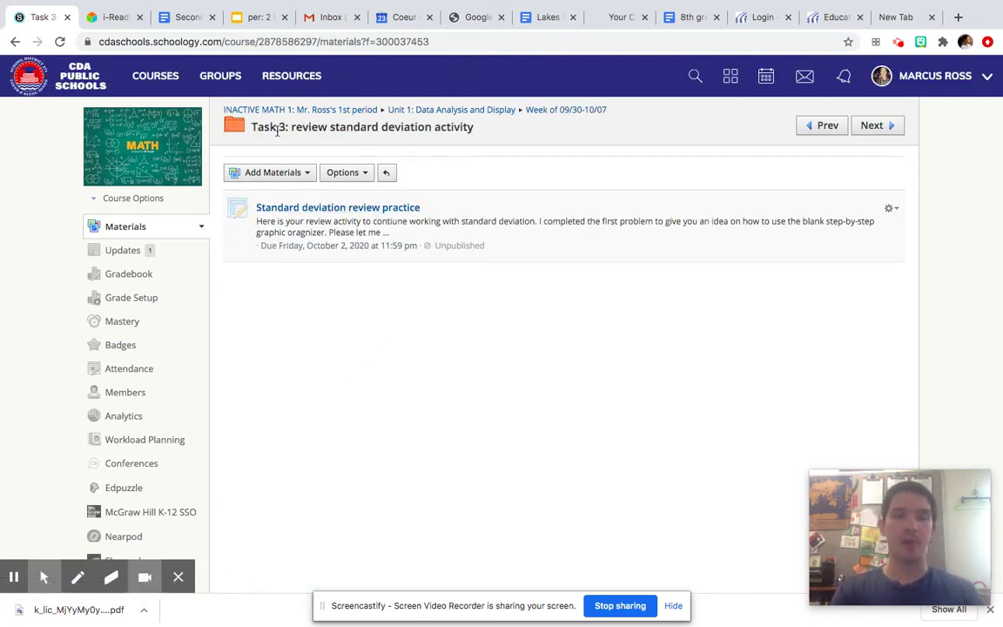
# Step: Open the 'Standard deviation review practice' assignment with the Standard Deviation Activity.pdf attachment
pyautogui.click(353, 212)
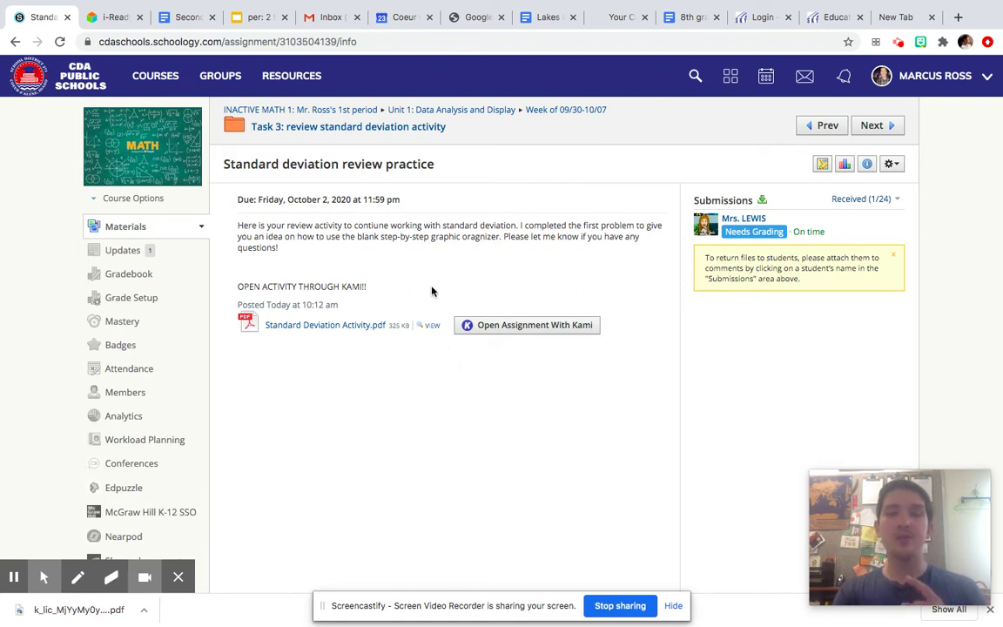
# Step: Search 'kami extension' in a new tab and open the Kami Extension Web Store listing
pyautogui.click(904, 17)
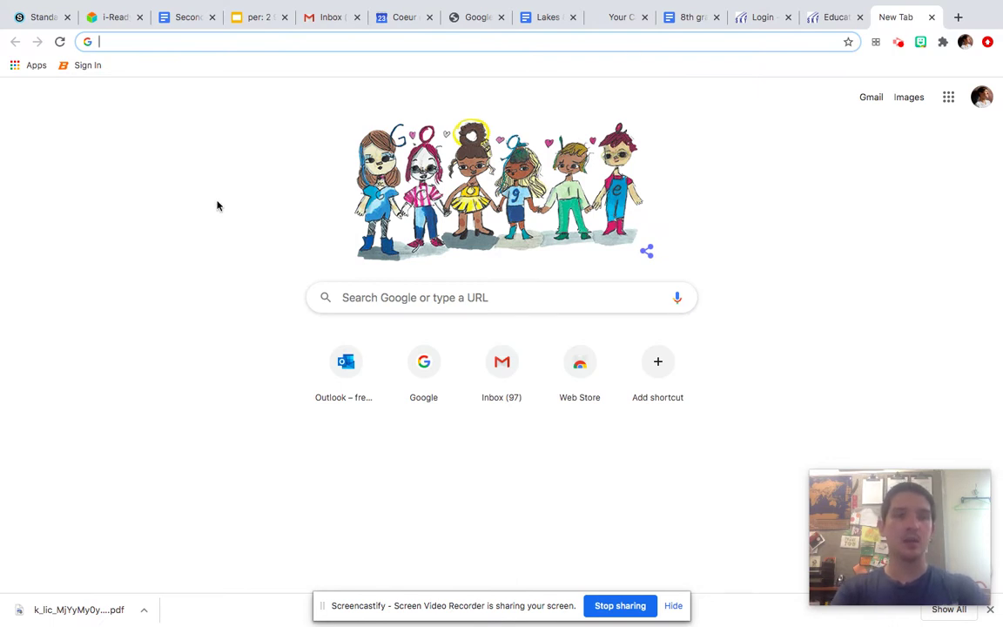
pyautogui.write('kami extension')
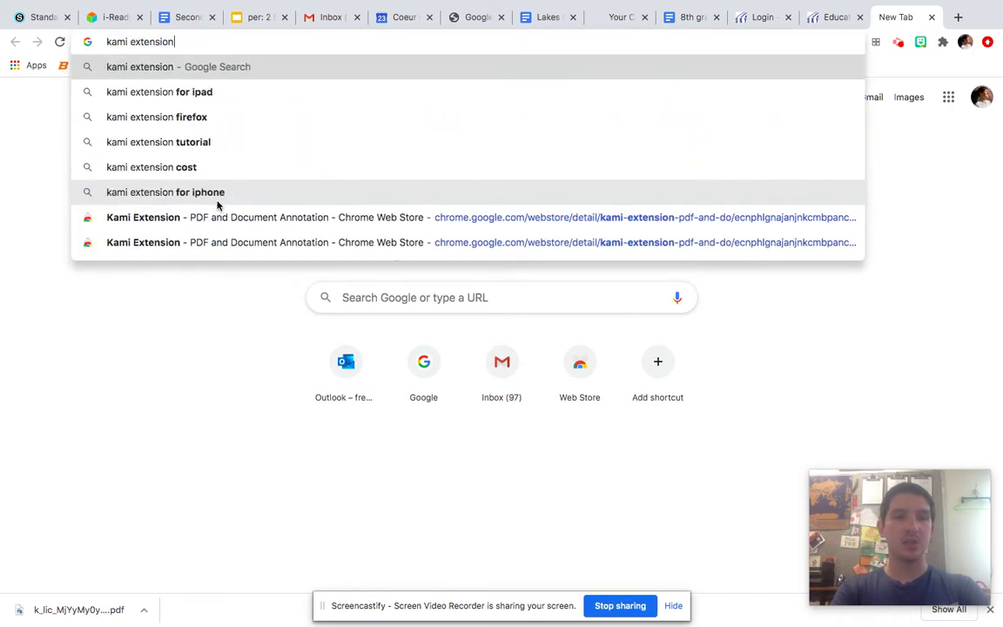
pyautogui.press('Return')
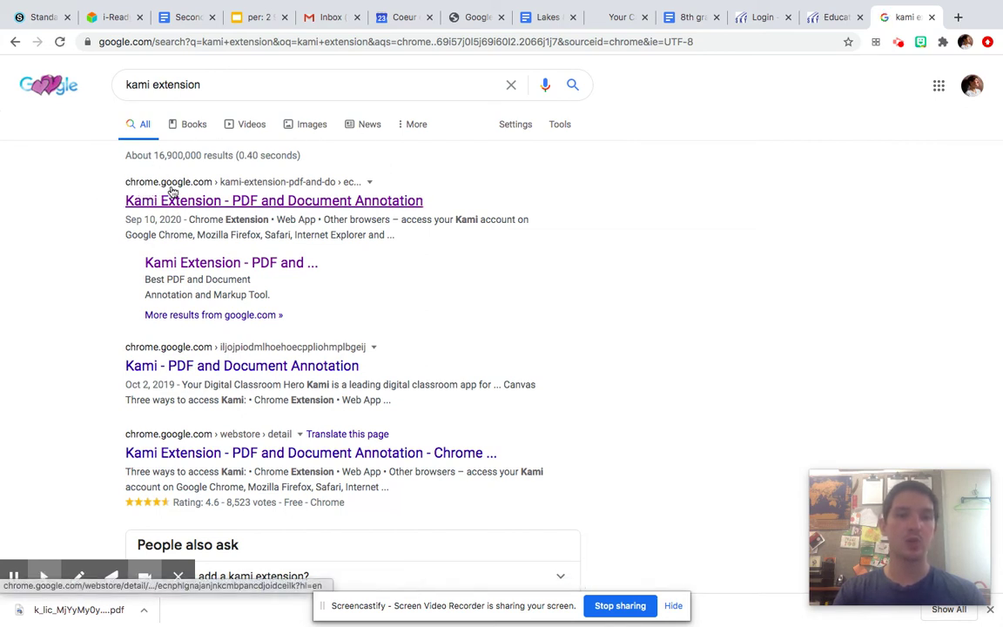
pyautogui.click(315, 201)
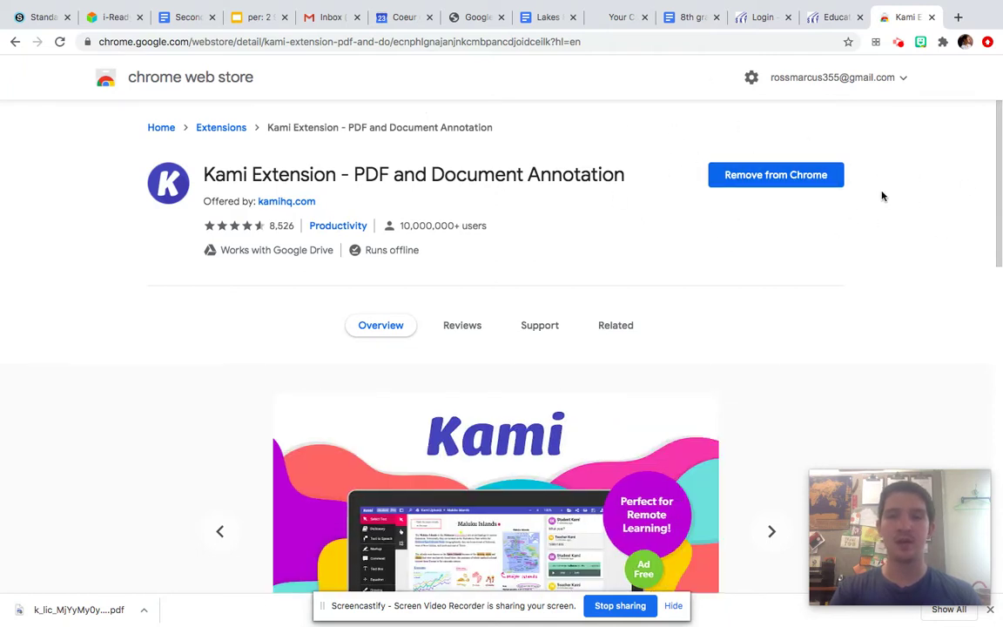
# Step: Close the Kami Extension store page once it shows as already added to Chrome
pyautogui.click(932, 21)
# Step: Reload the Schoology assignment page and open Standard Deviation Activity.pdf in Kami
pyautogui.click(54, 21)
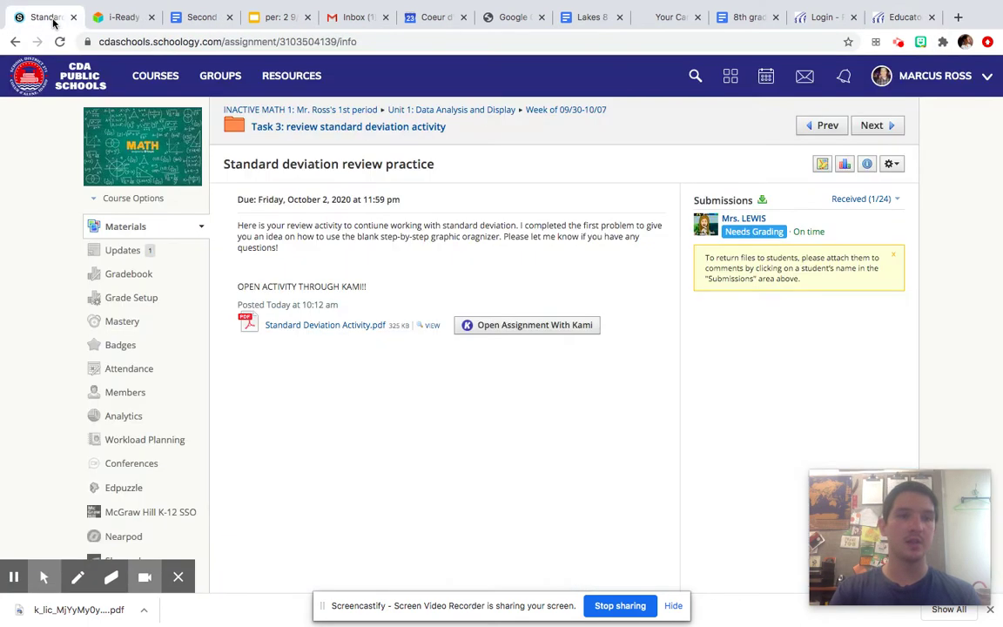
pyautogui.click(61, 42)
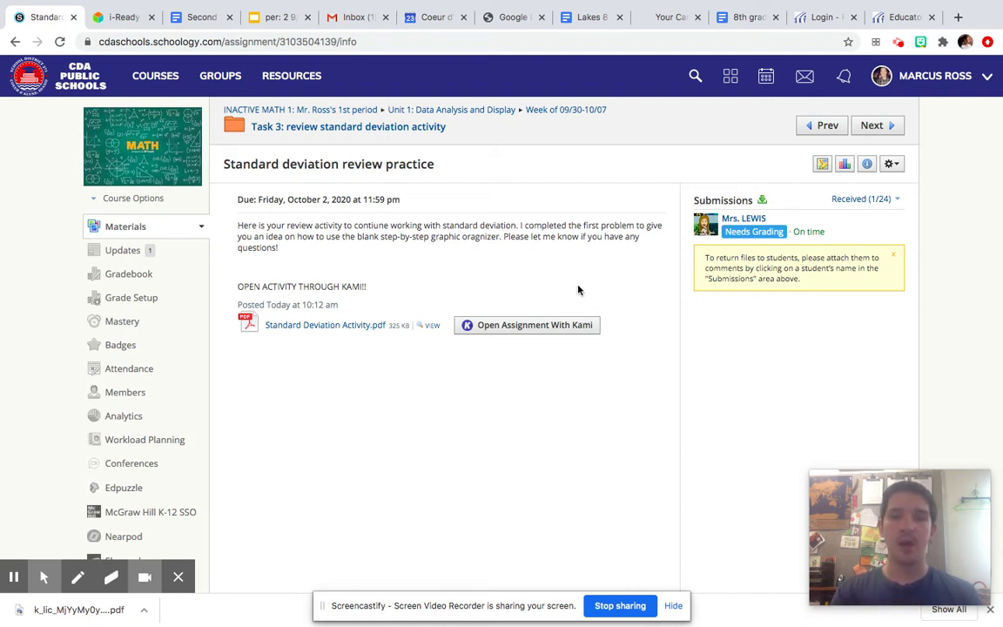
pyautogui.click(493, 325)
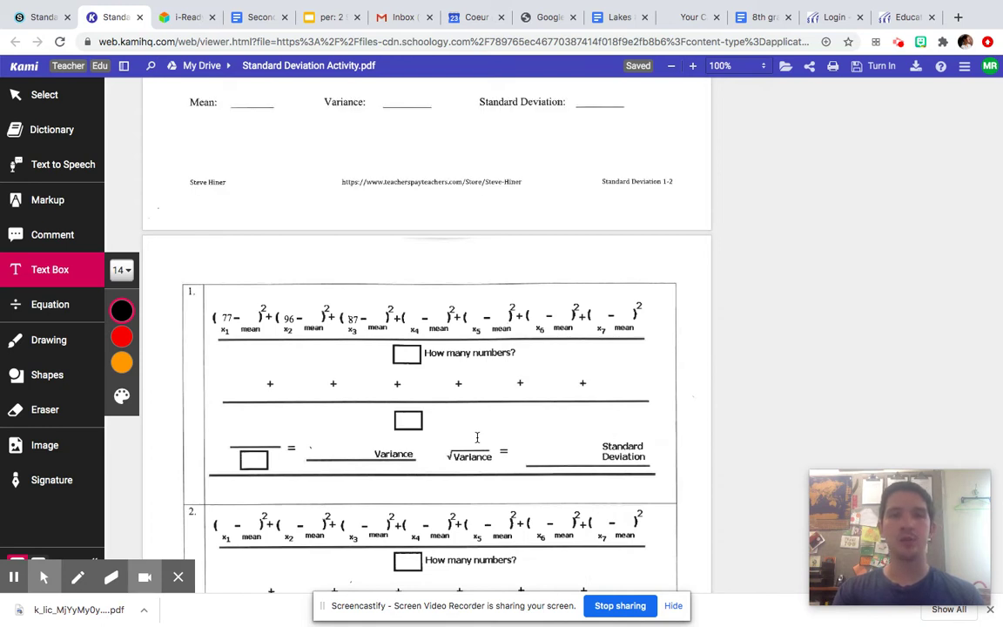
pyautogui.scroll(10, 486, 278)
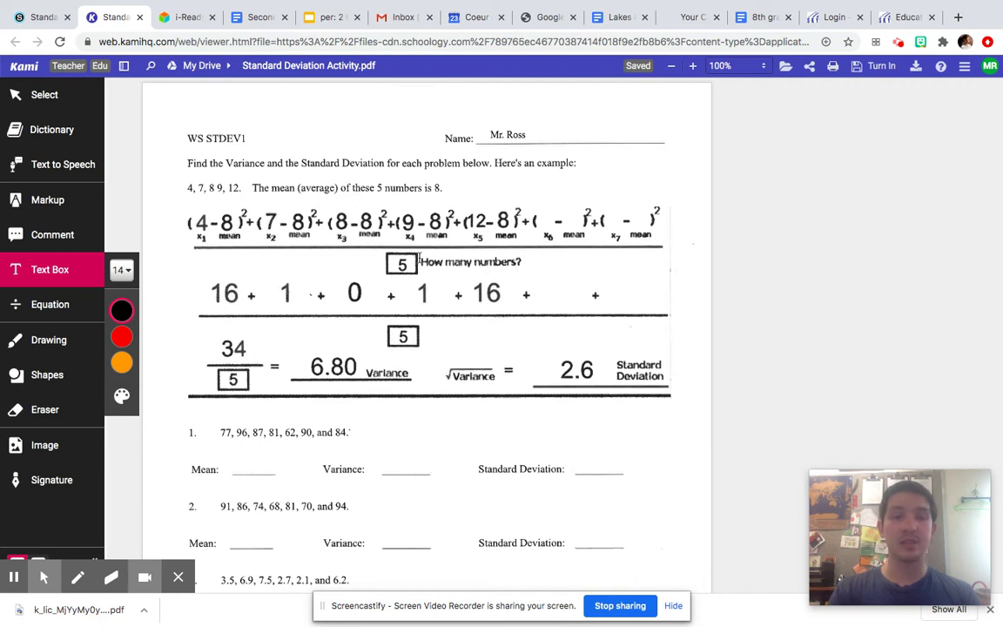
pyautogui.scroll(2, 419, 258)
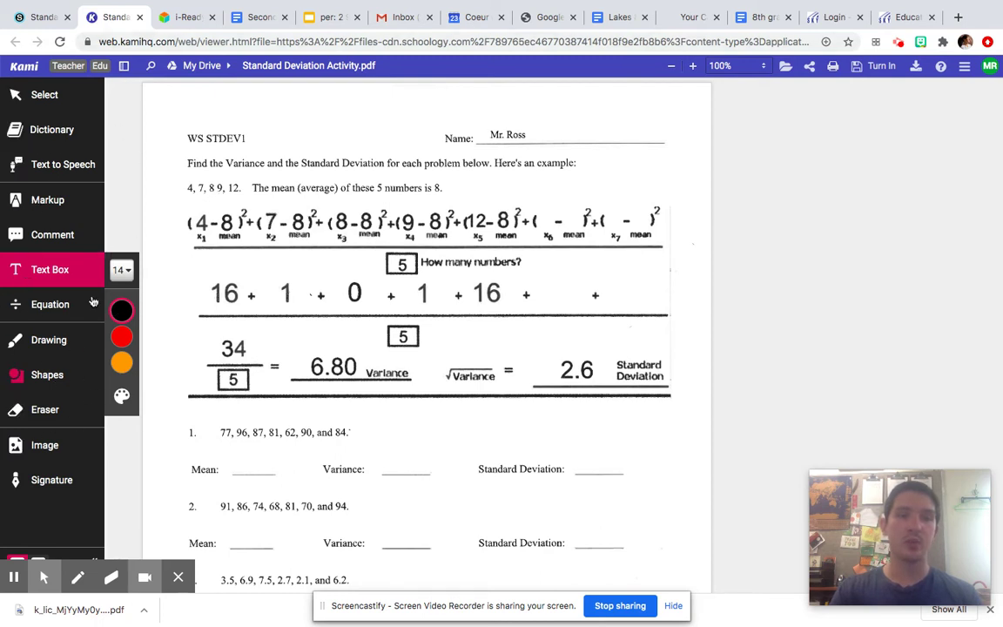
# Step: Add a 'Period 2' text box just right of the name on the Name line
pyautogui.click(65, 282)
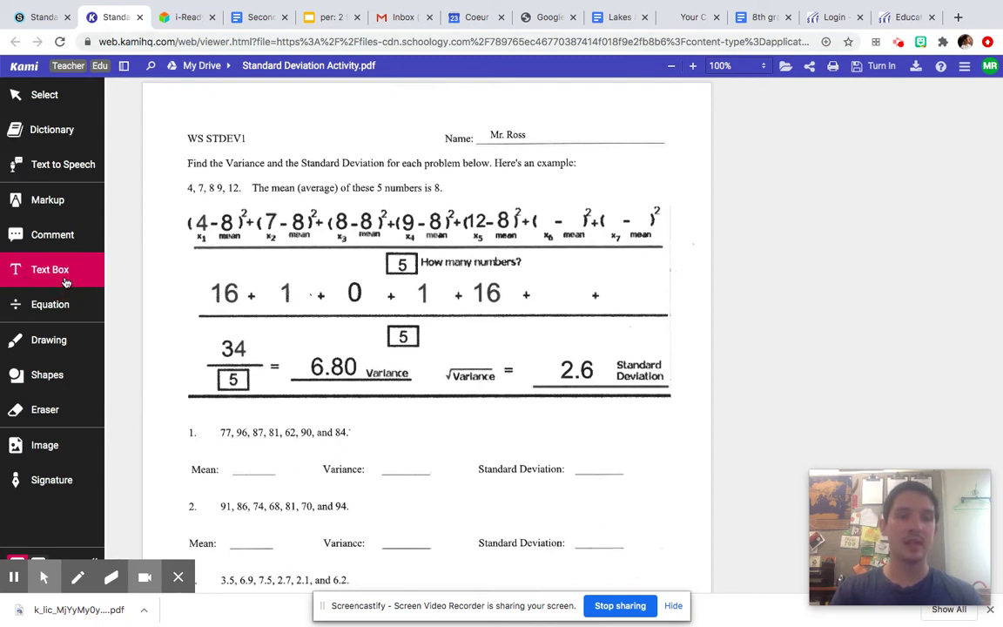
pyautogui.click(65, 281)
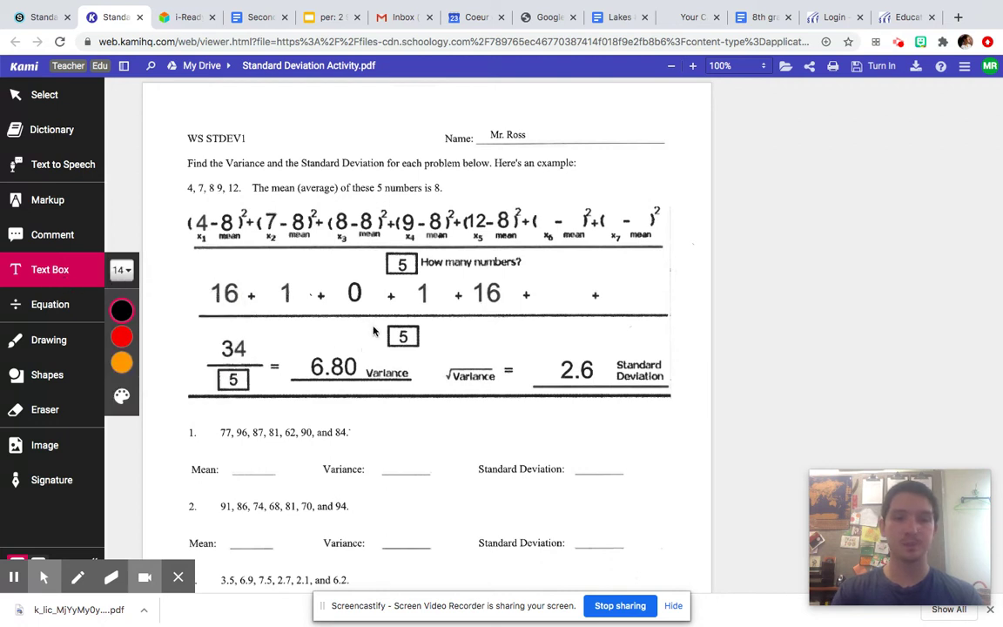
pyautogui.scroll(-4, 271, 228)
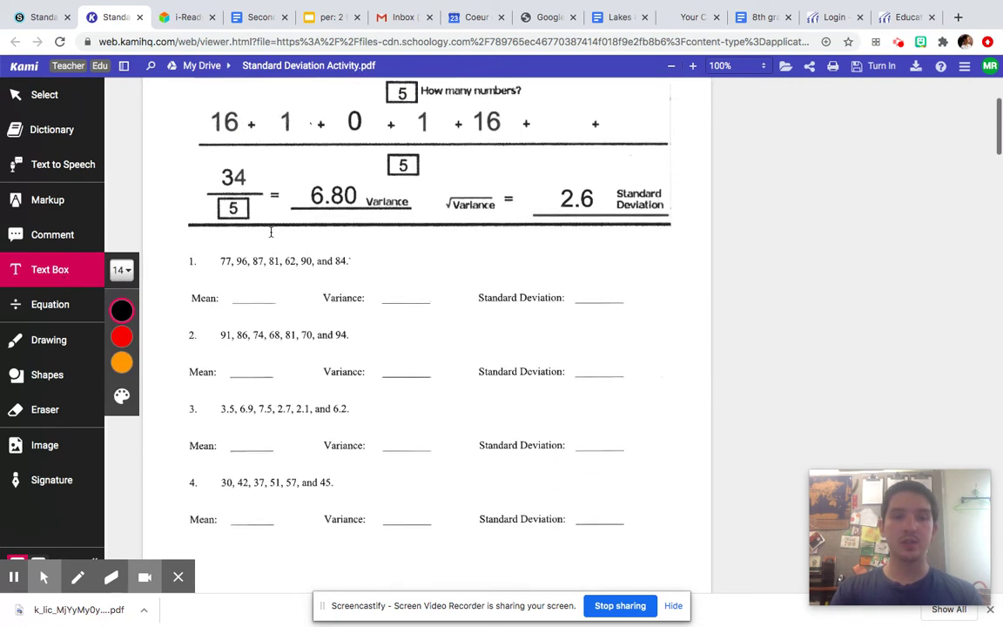
pyautogui.scroll(4, 271, 228)
pyautogui.click(505, 135)
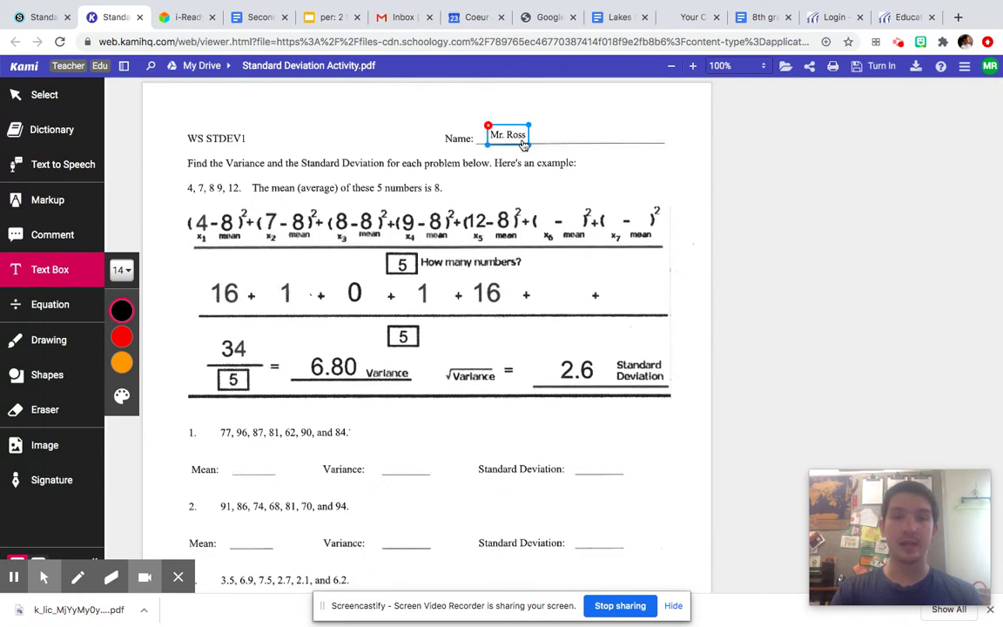
pyautogui.click(552, 132)
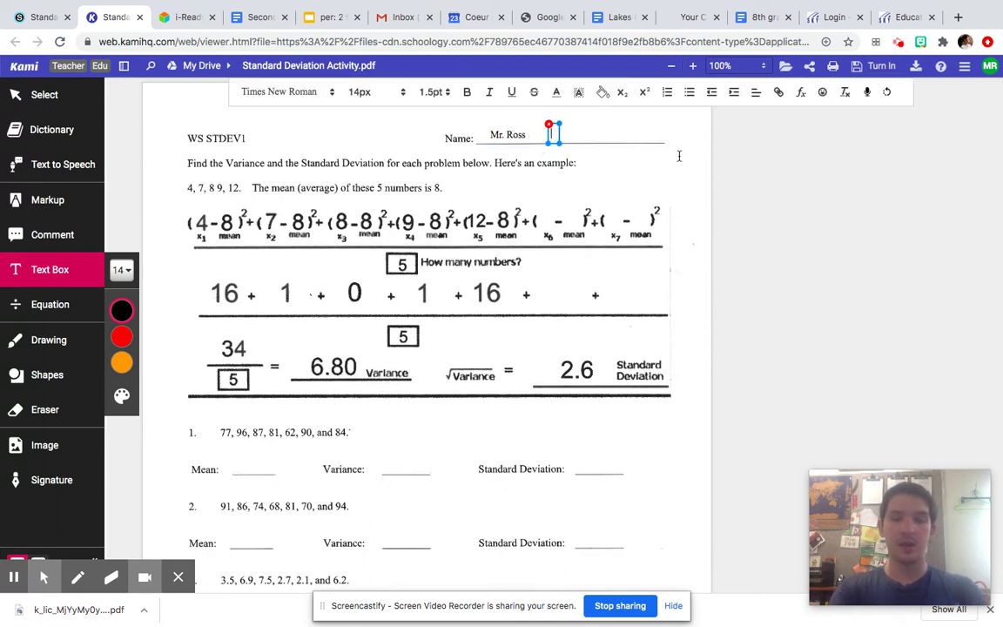
pyautogui.write('Period 2')
pyautogui.click(623, 160)
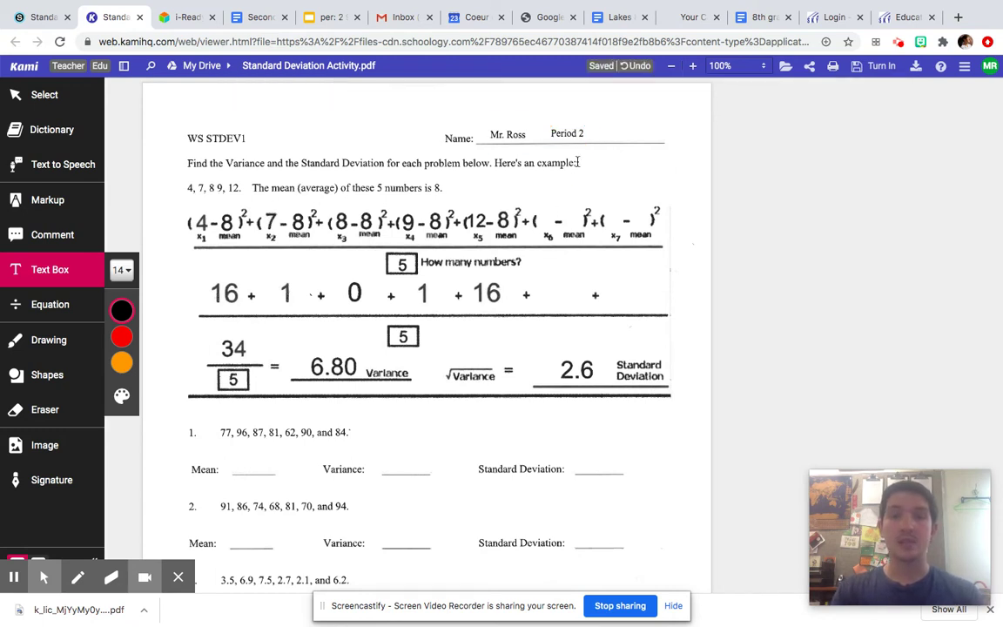
pyautogui.scroll(-3, 257, 255)
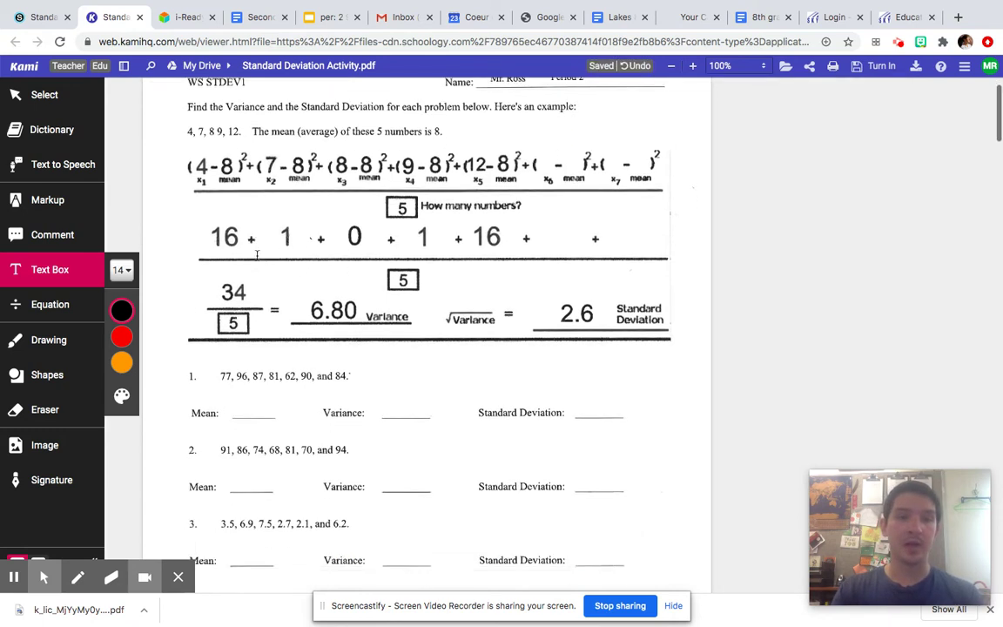
pyautogui.scroll(3, 257, 255)
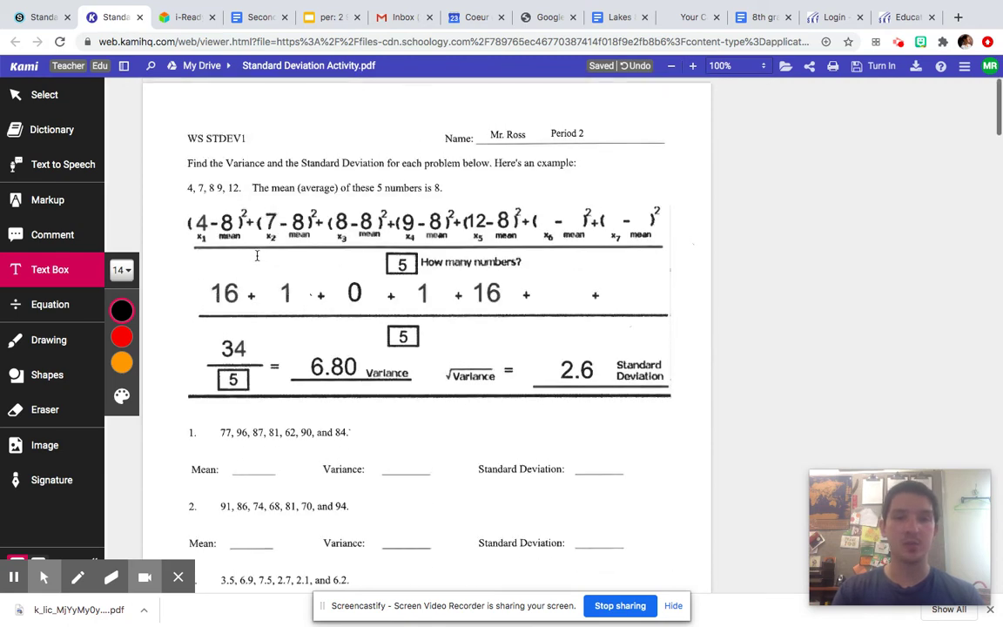
pyautogui.scroll(-4, 257, 256)
pyautogui.scroll(-2, 193, 270)
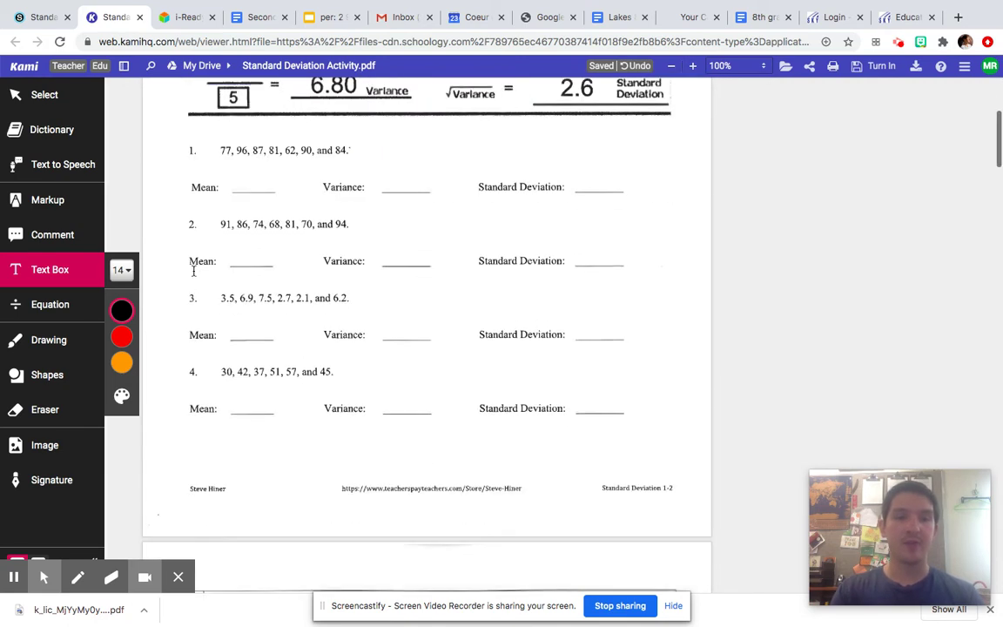
pyautogui.scroll(5, 193, 270)
pyautogui.scroll(-1, 194, 270)
pyautogui.scroll(-1, 193, 270)
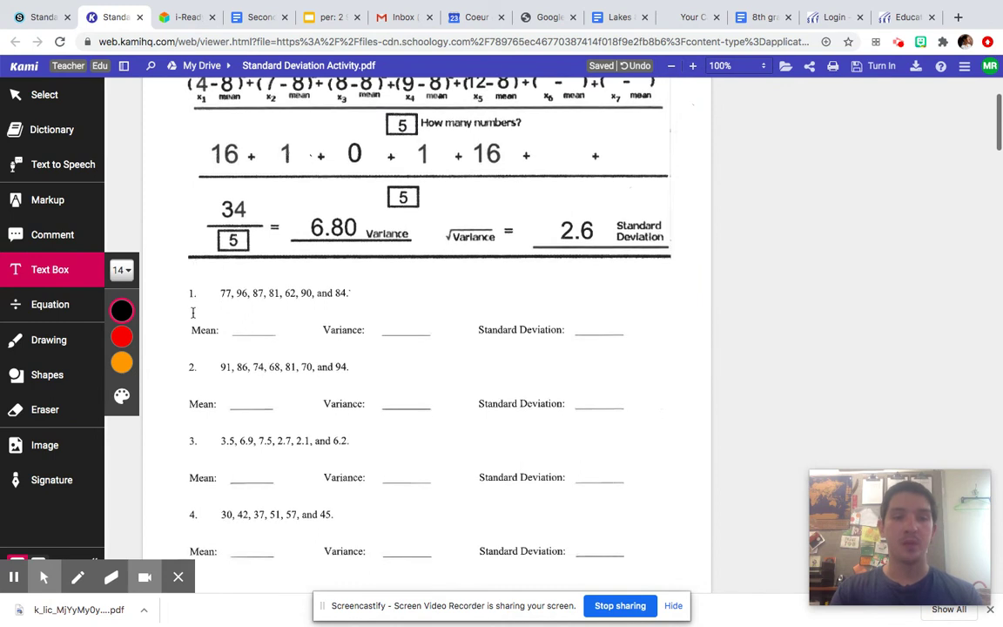
pyautogui.scroll(-2, 207, 512)
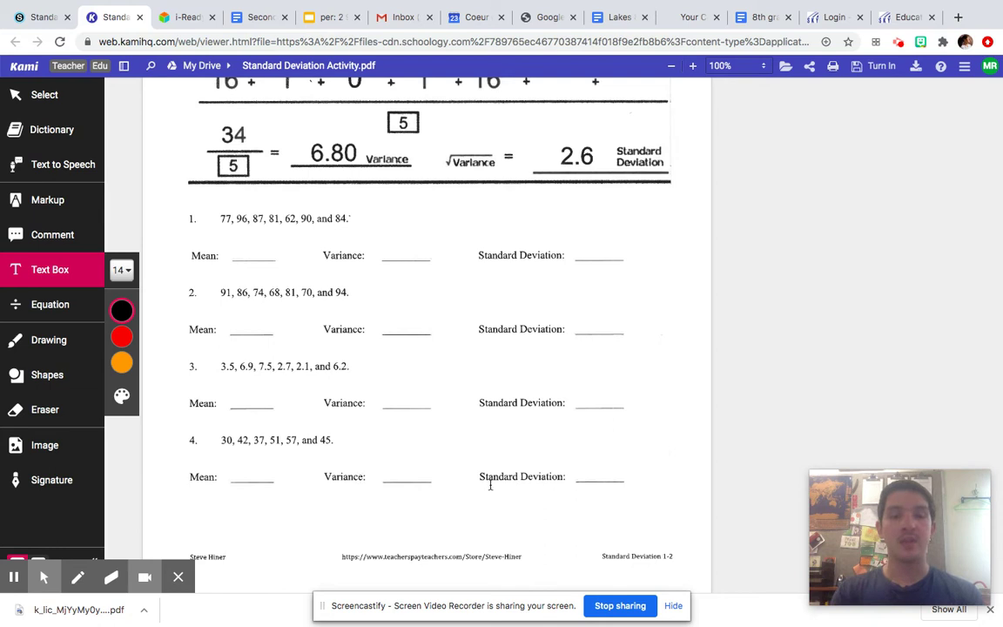
pyautogui.moveTo(480, 480); pyautogui.dragTo(544, 480)
pyautogui.click(545, 480)
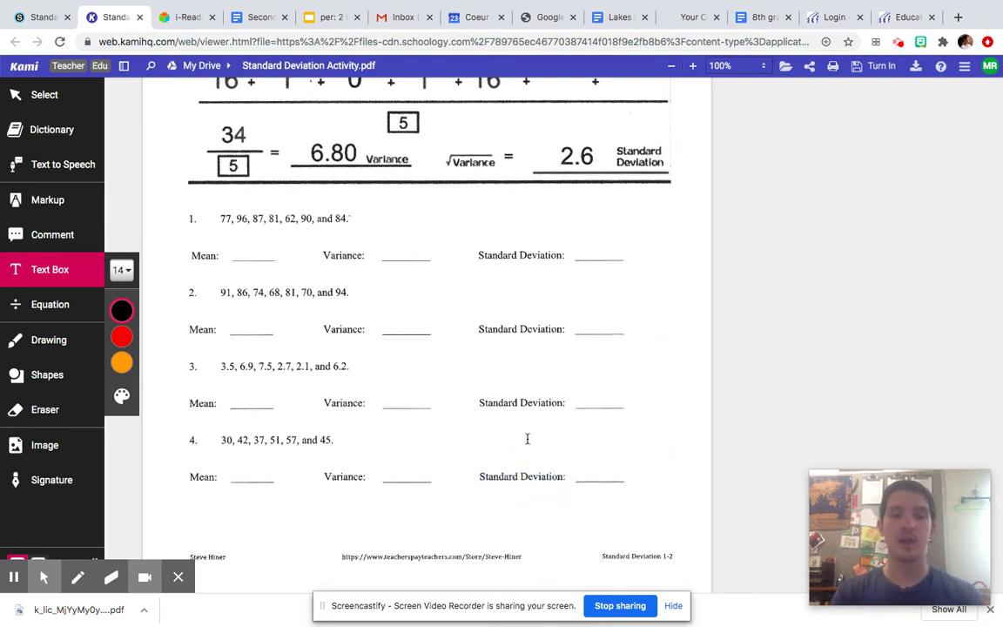
pyautogui.scroll(5, 527, 439)
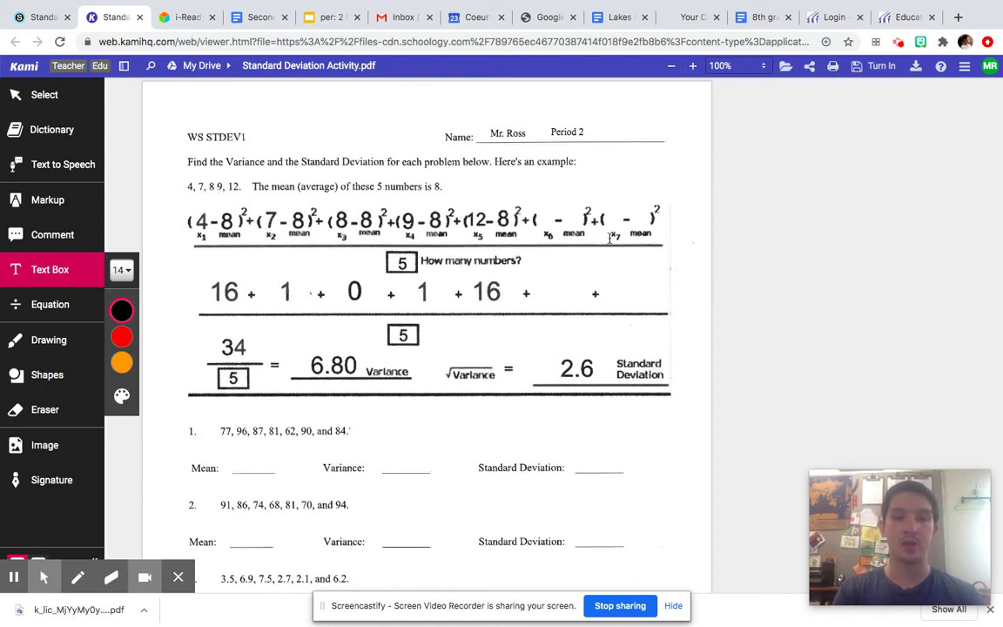
pyautogui.scroll(-15, 434, 347)
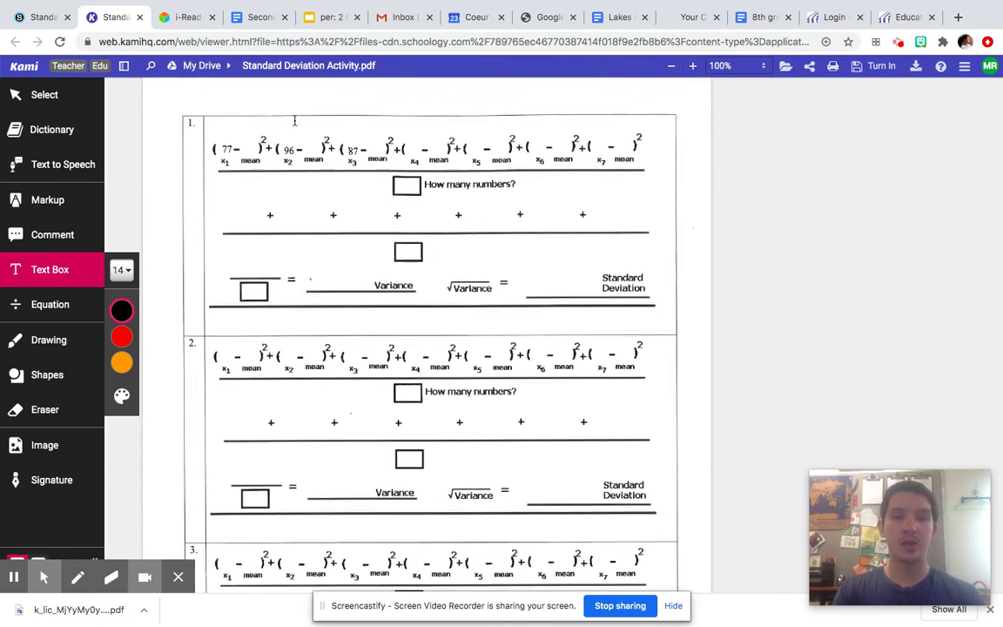
# Step: Enter 81 as the x4 term in problem 1's standard deviation formula
pyautogui.scroll(-5, 343, 269)
pyautogui.scroll(-5, 315, 397)
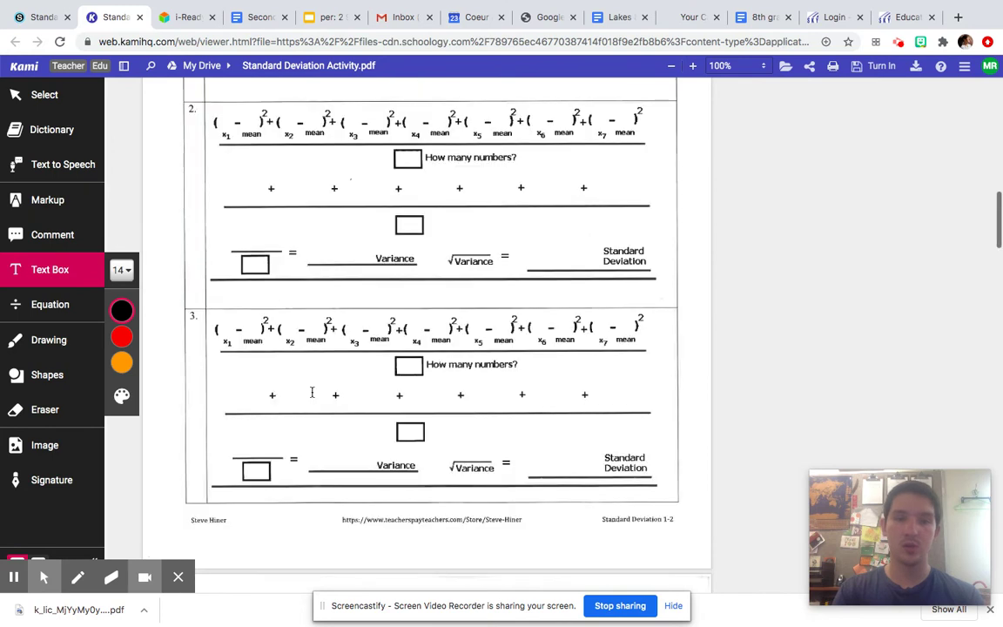
pyautogui.scroll(5, 327, 434)
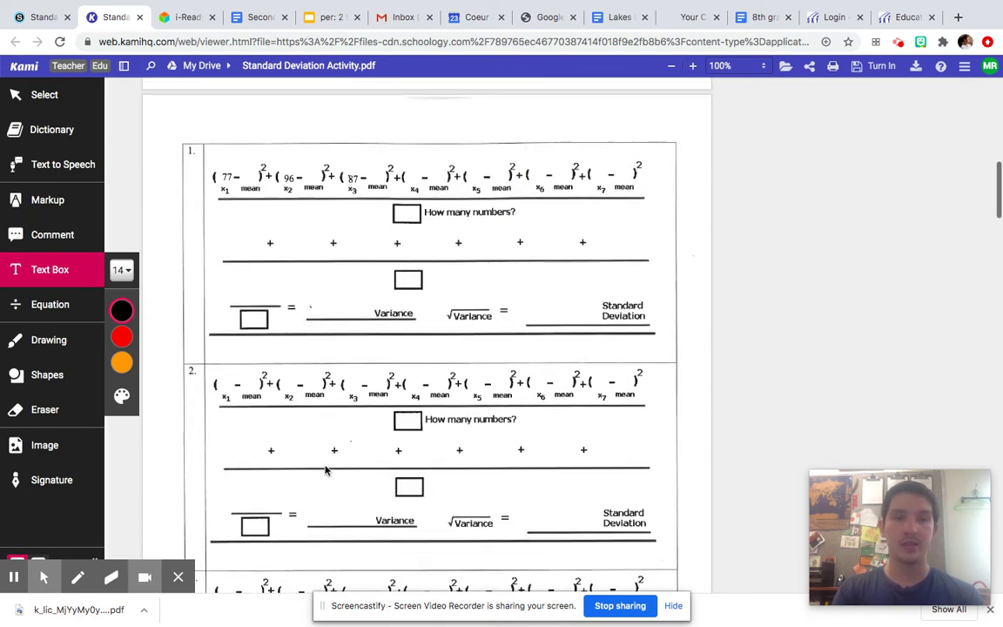
pyautogui.click(227, 178)
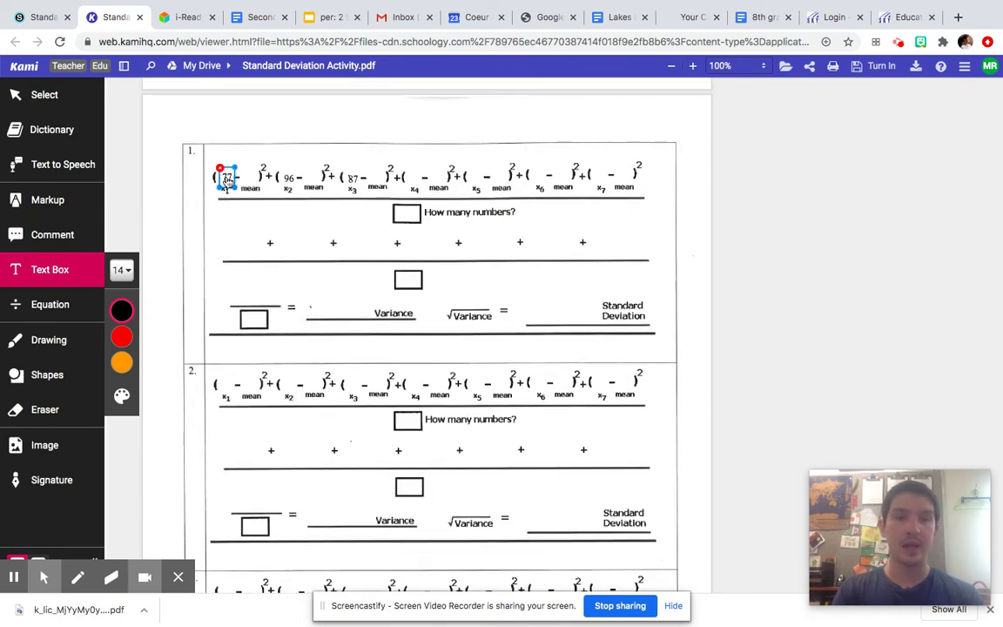
pyautogui.click(354, 183)
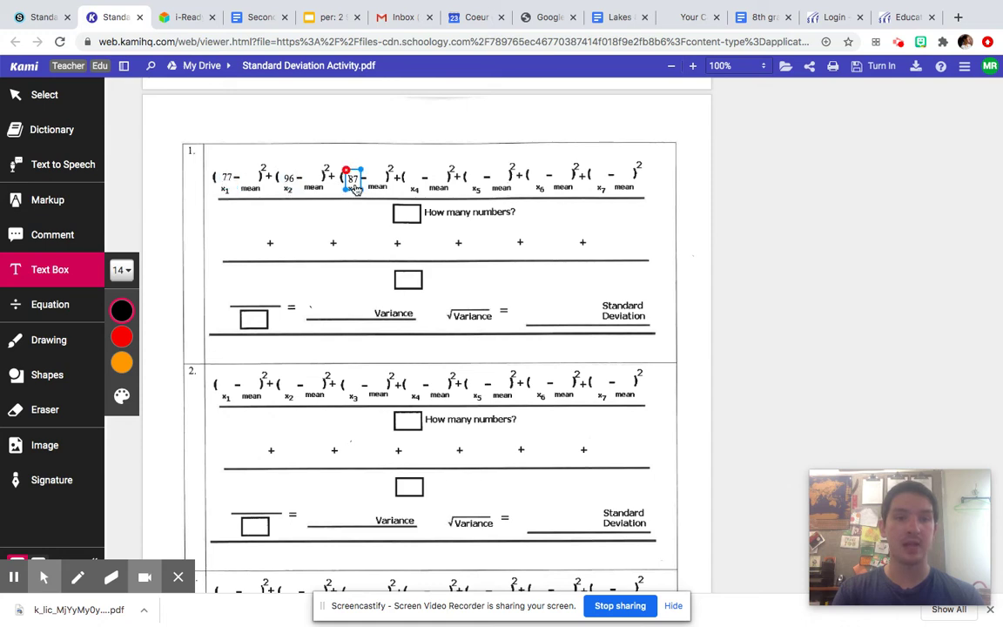
pyautogui.scroll(8, 354, 183)
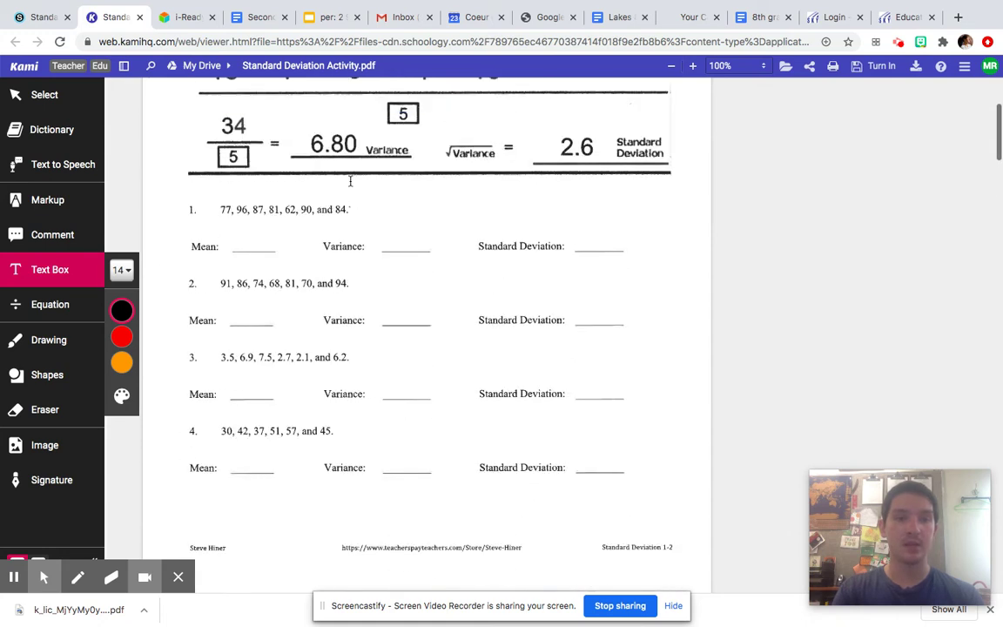
pyautogui.click(279, 210)
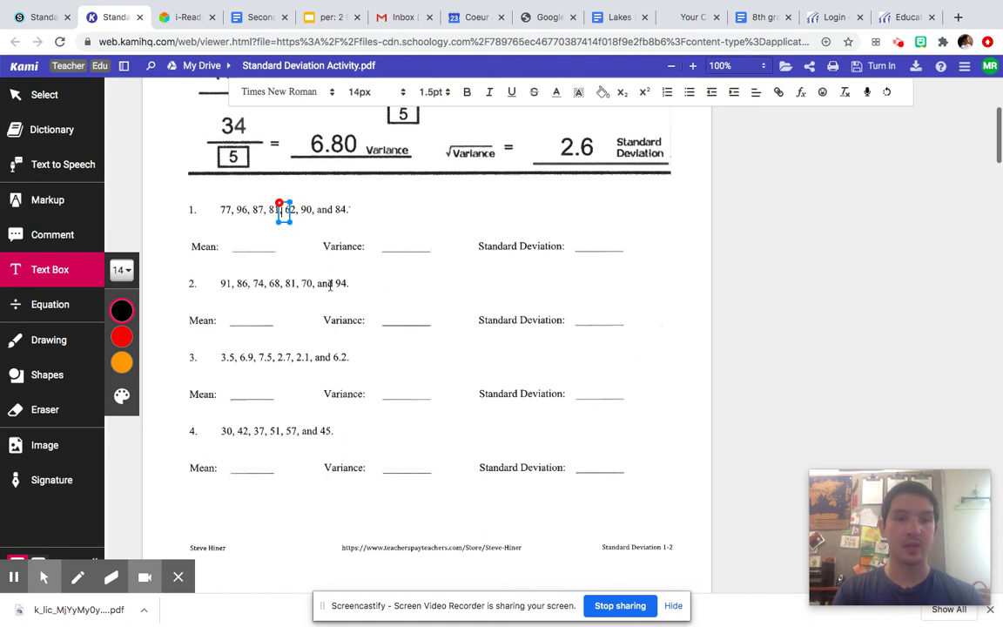
pyautogui.scroll(-7, 331, 285)
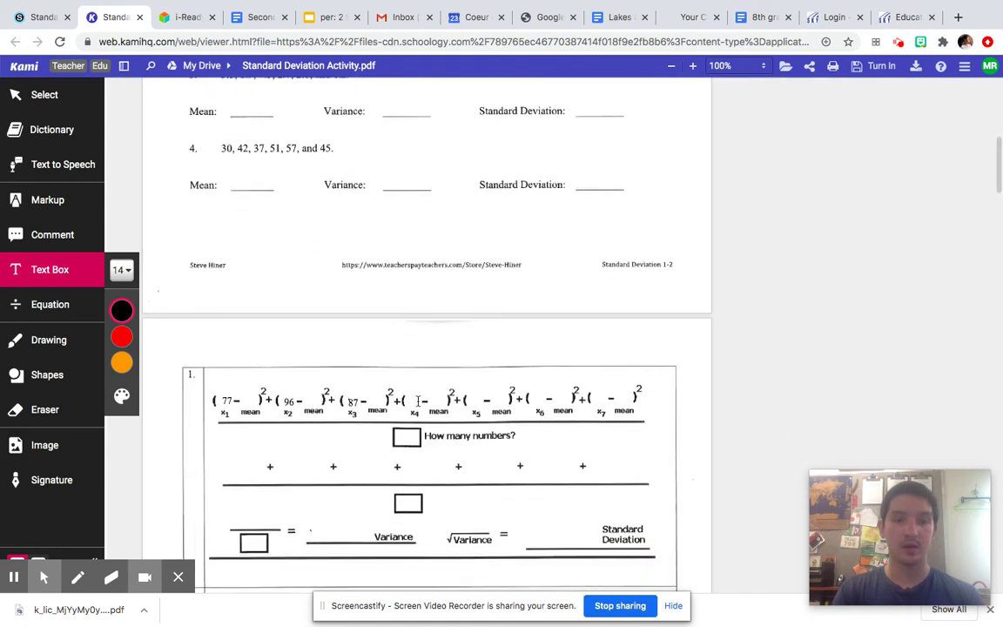
pyautogui.click(411, 399)
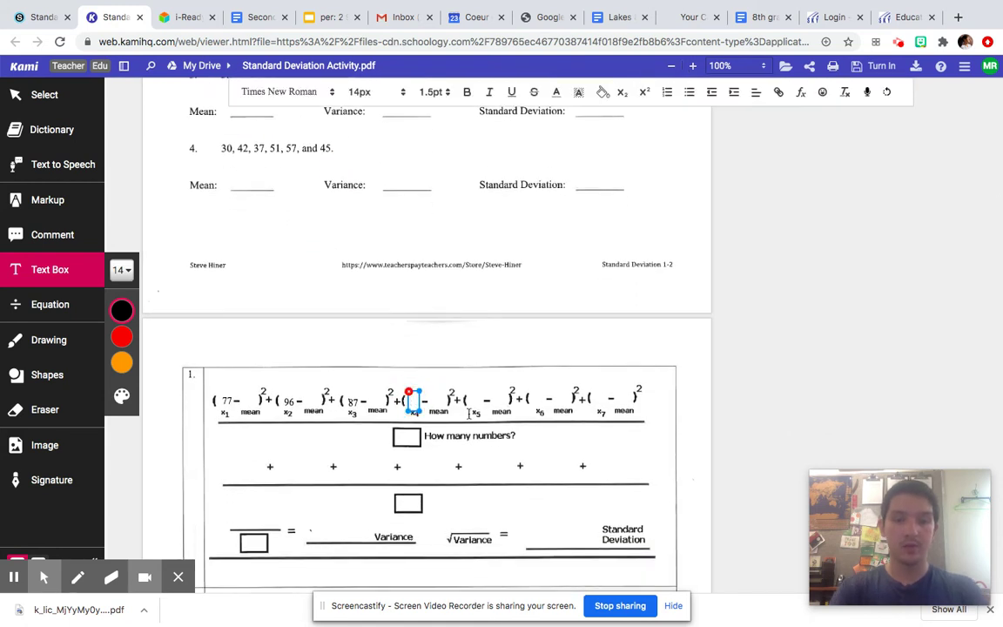
pyautogui.write('81')
pyautogui.click(318, 434)
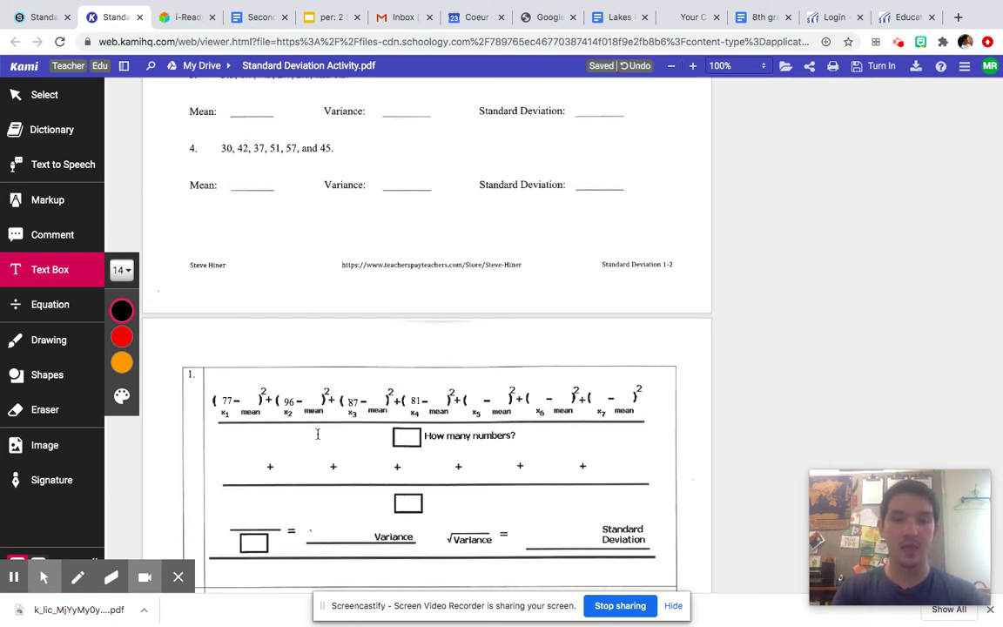
pyautogui.scroll(-2, 272, 451)
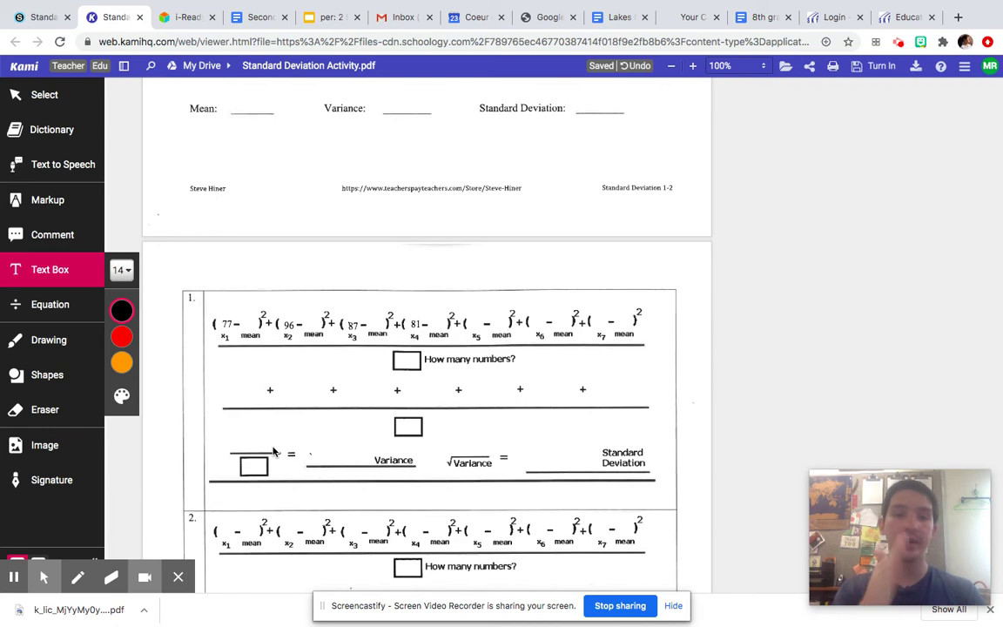
pyautogui.scroll(-16, 272, 451)
pyautogui.scroll(-15, 273, 444)
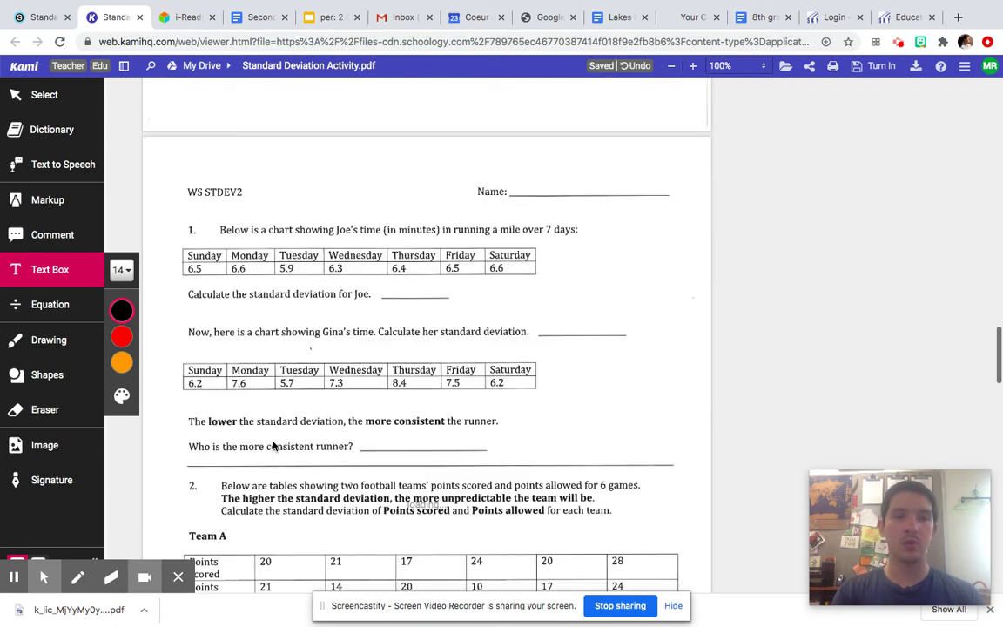
pyautogui.scroll(1, 273, 446)
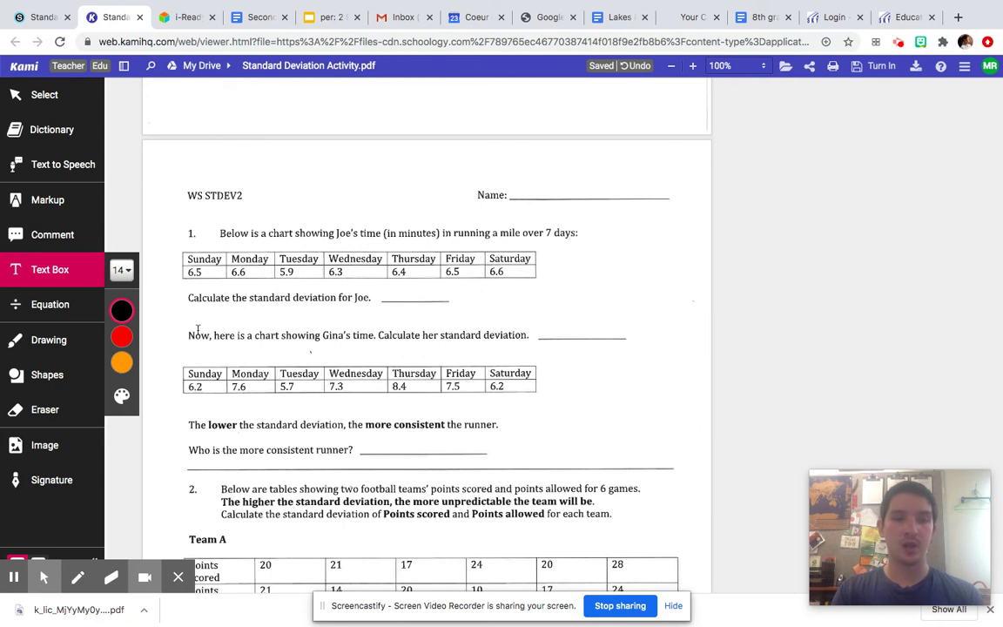
pyautogui.scroll(-2, 276, 349)
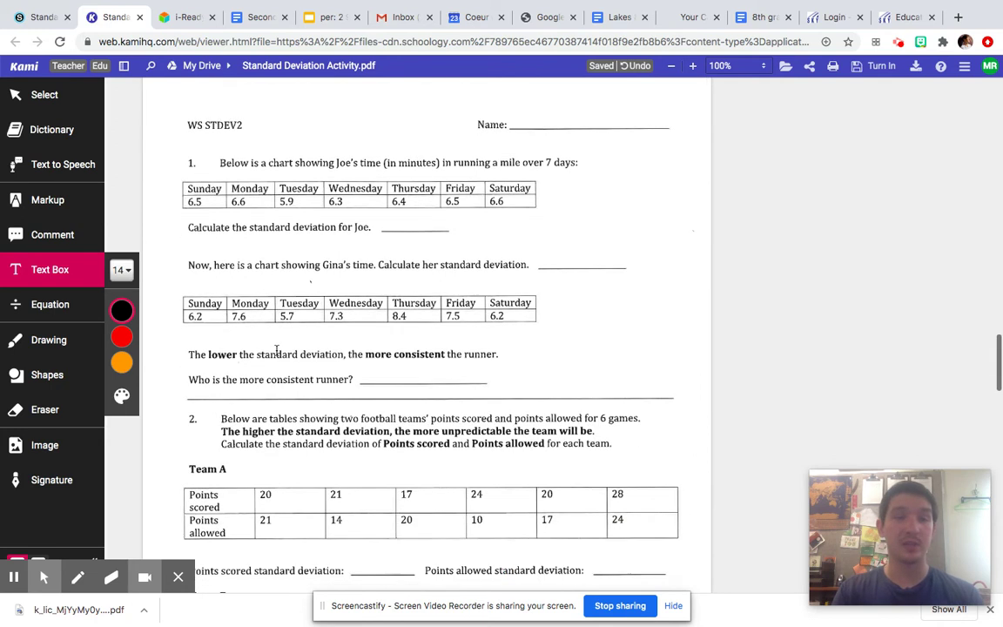
pyautogui.scroll(2, 277, 350)
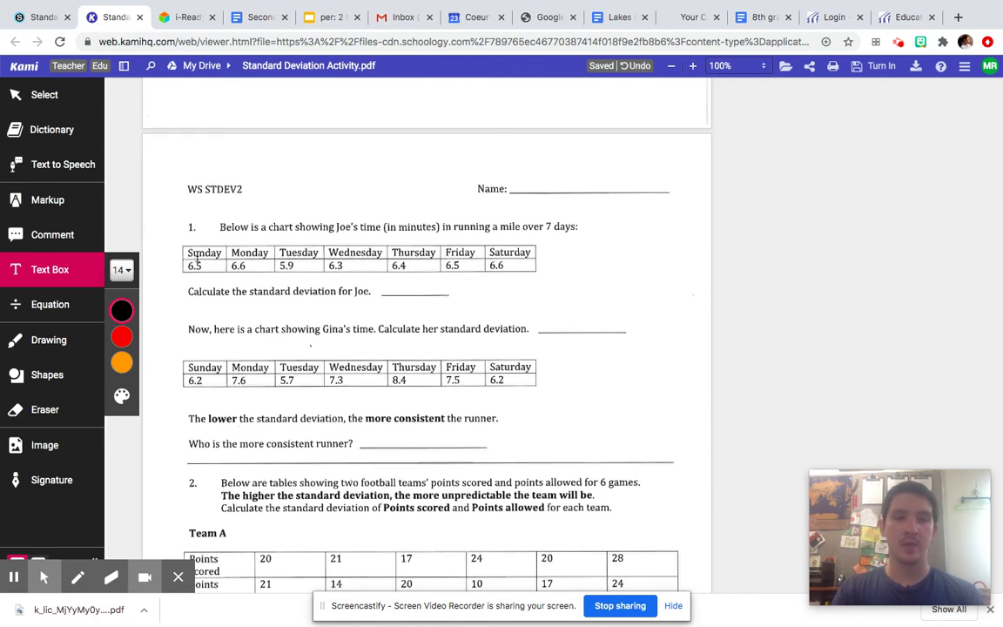
pyautogui.scroll(-2, 367, 296)
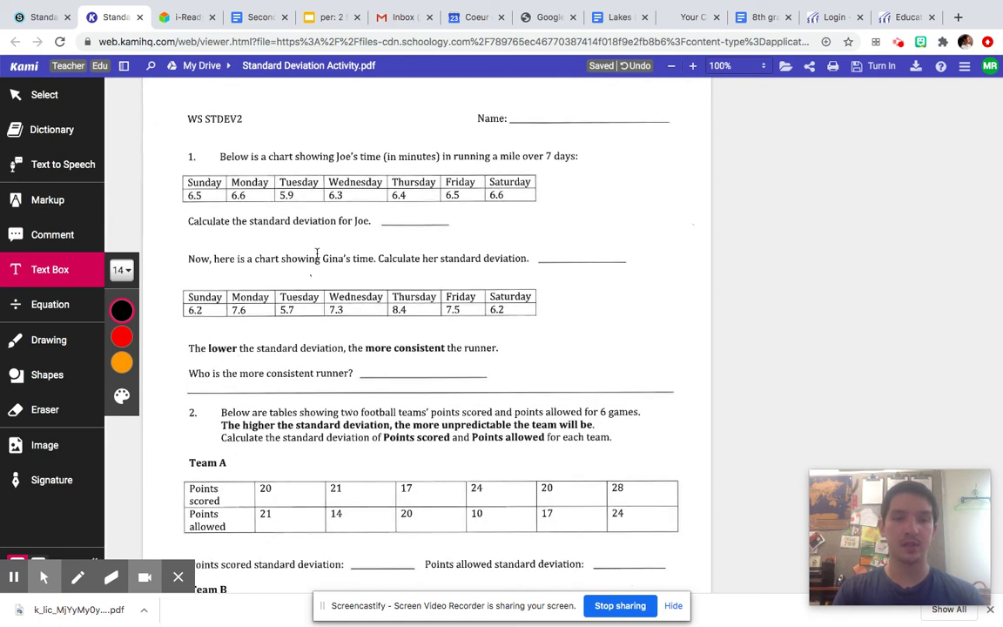
pyautogui.scroll(-20, 346, 261)
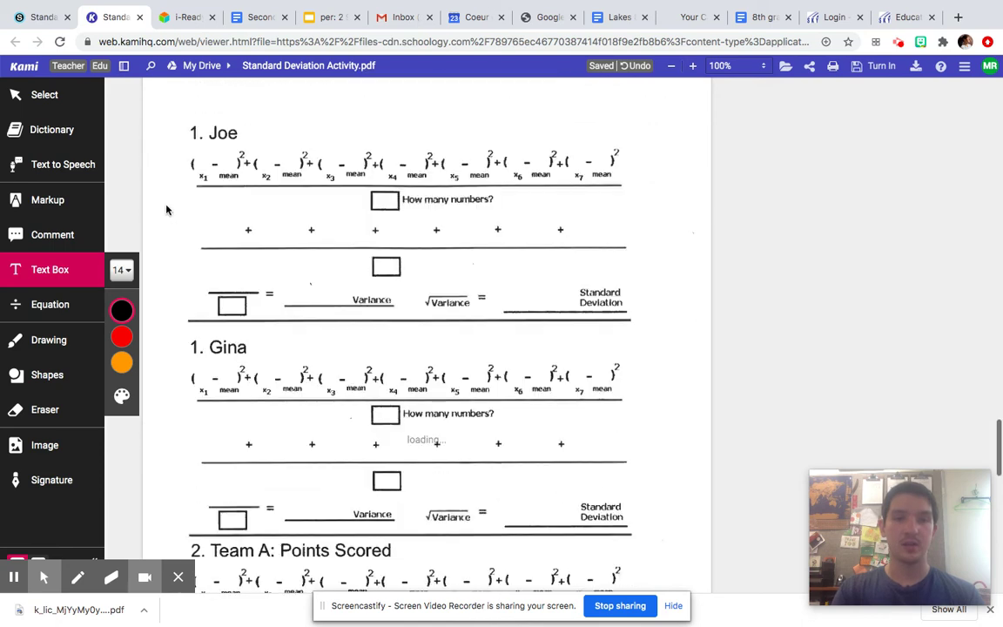
pyautogui.scroll(-4, 249, 305)
pyautogui.scroll(10, 302, 504)
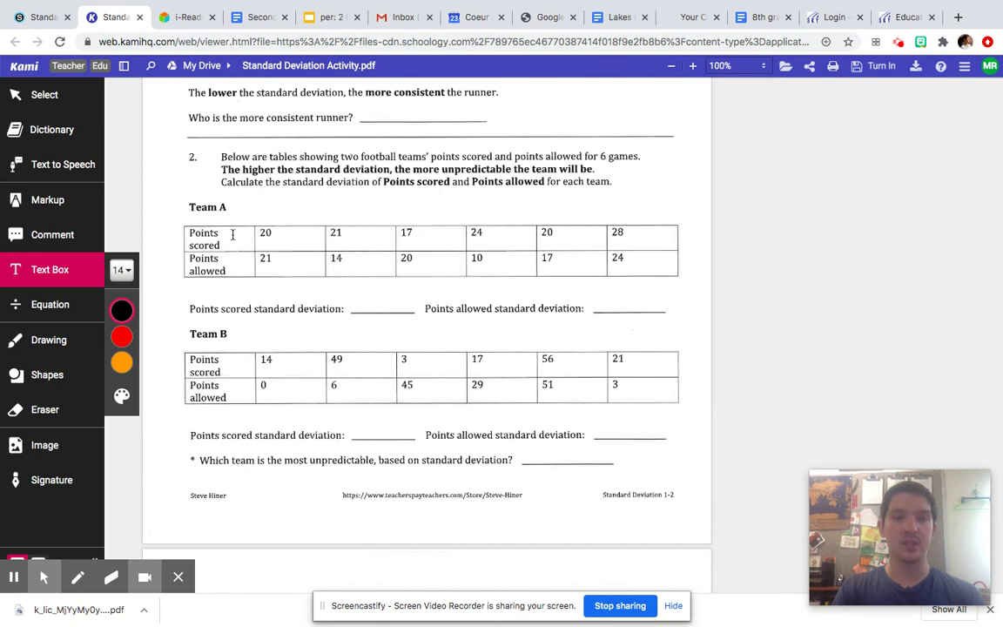
pyautogui.scroll(-2, 233, 234)
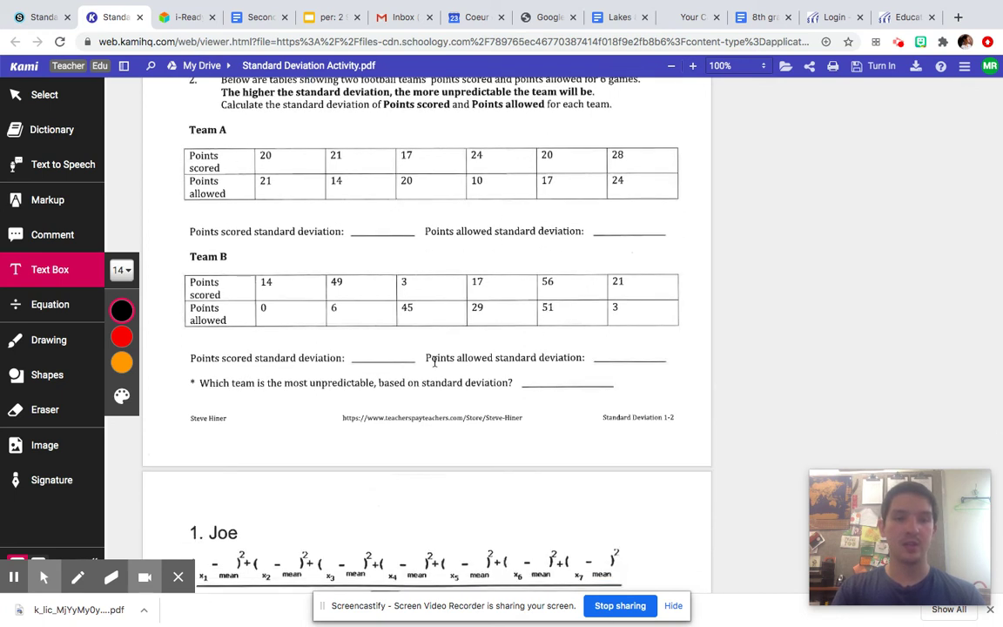
pyautogui.scroll(-20, 341, 364)
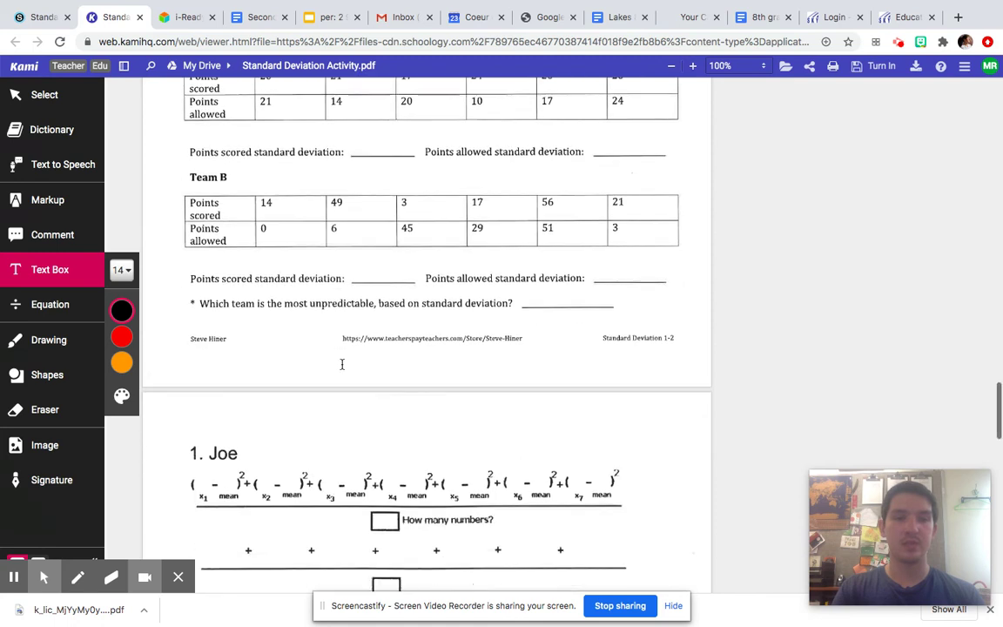
pyautogui.scroll(-2, 341, 364)
pyautogui.scroll(-4, 318, 384)
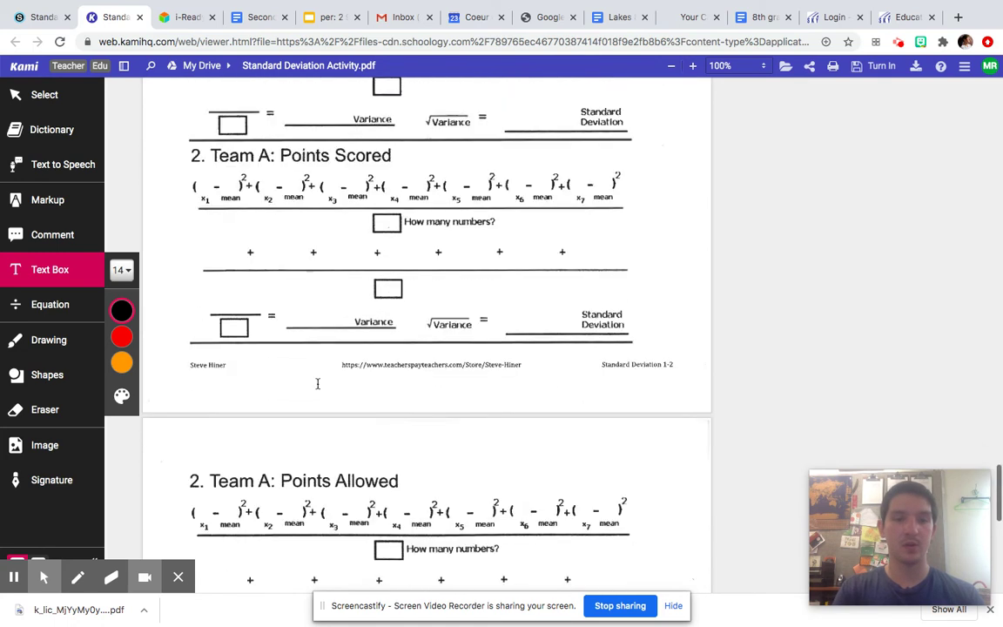
pyautogui.scroll(-5, 348, 430)
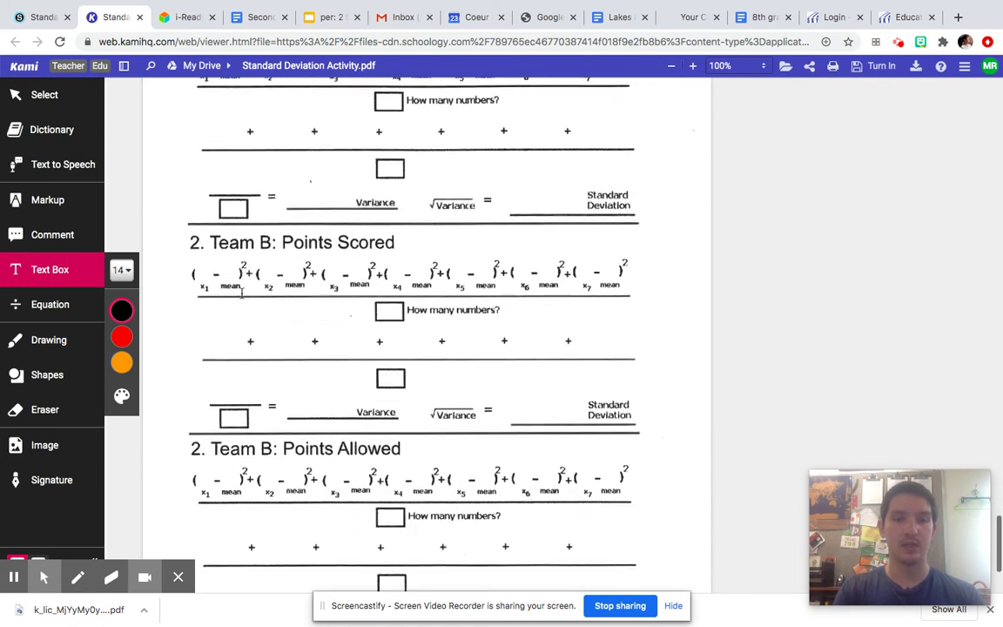
pyautogui.scroll(-3, 385, 265)
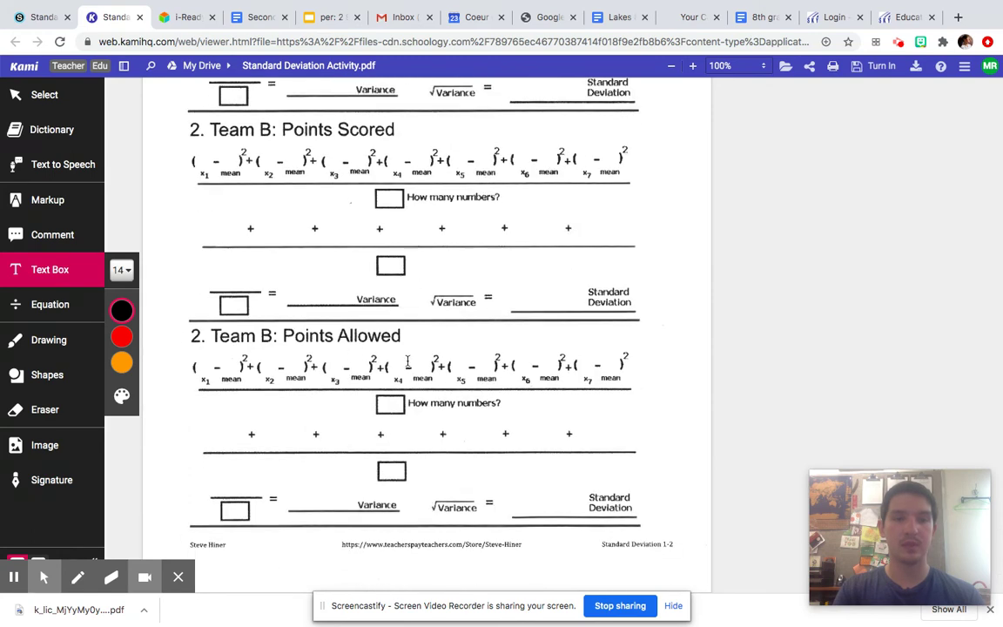
pyautogui.scroll(-1, 504, 431)
pyautogui.scroll(12, 504, 431)
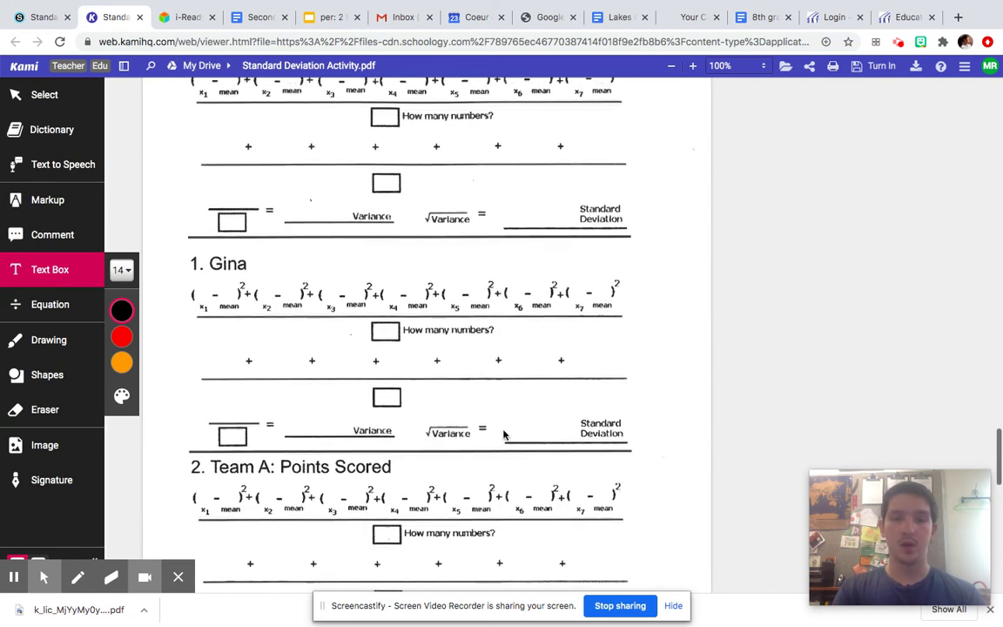
pyautogui.scroll(7, 348, 436)
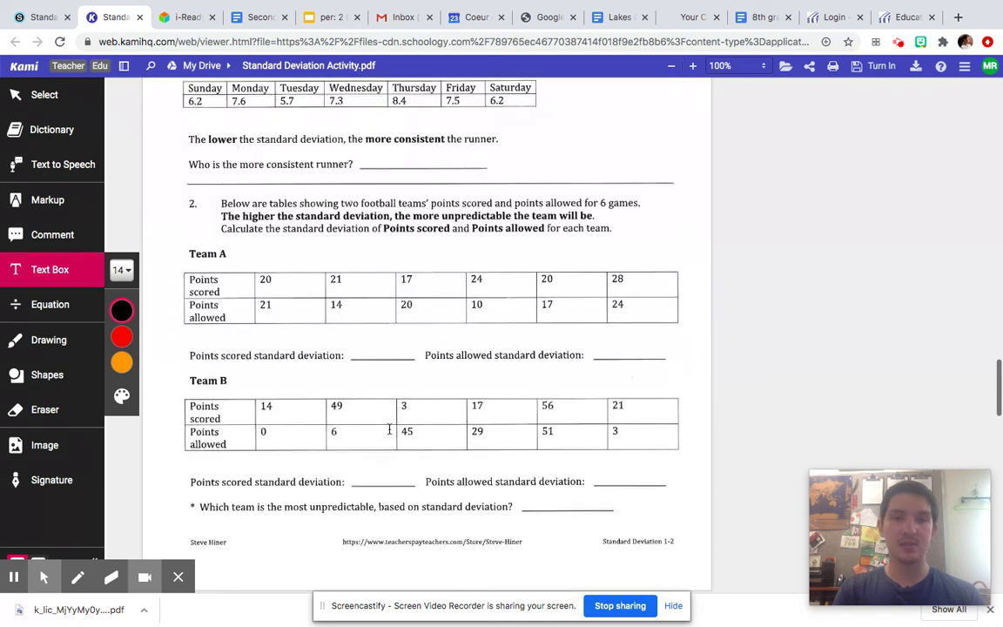
pyautogui.scroll(-1, 390, 429)
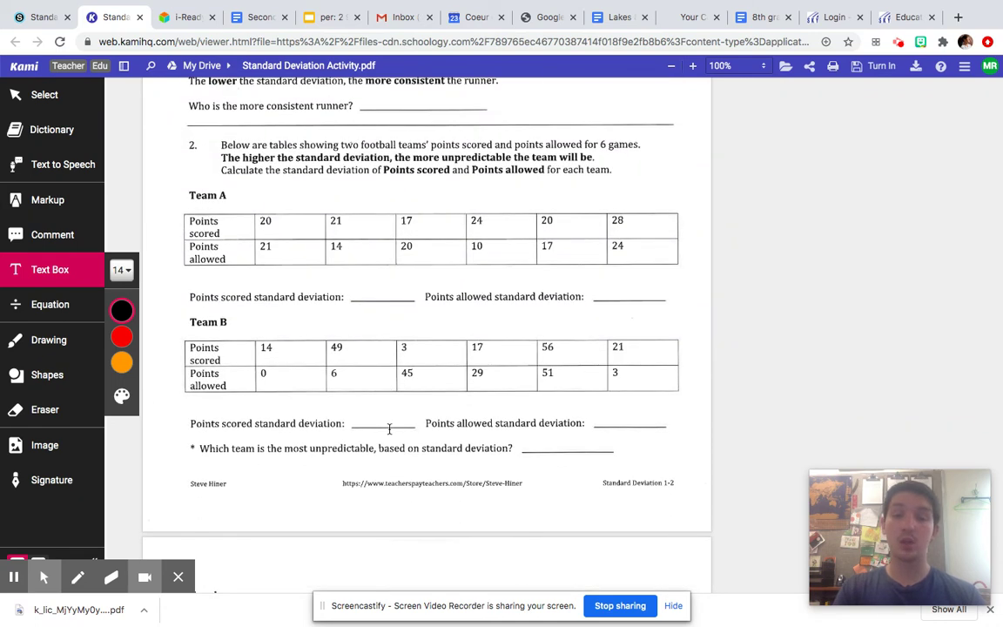
pyautogui.scroll(2, 390, 428)
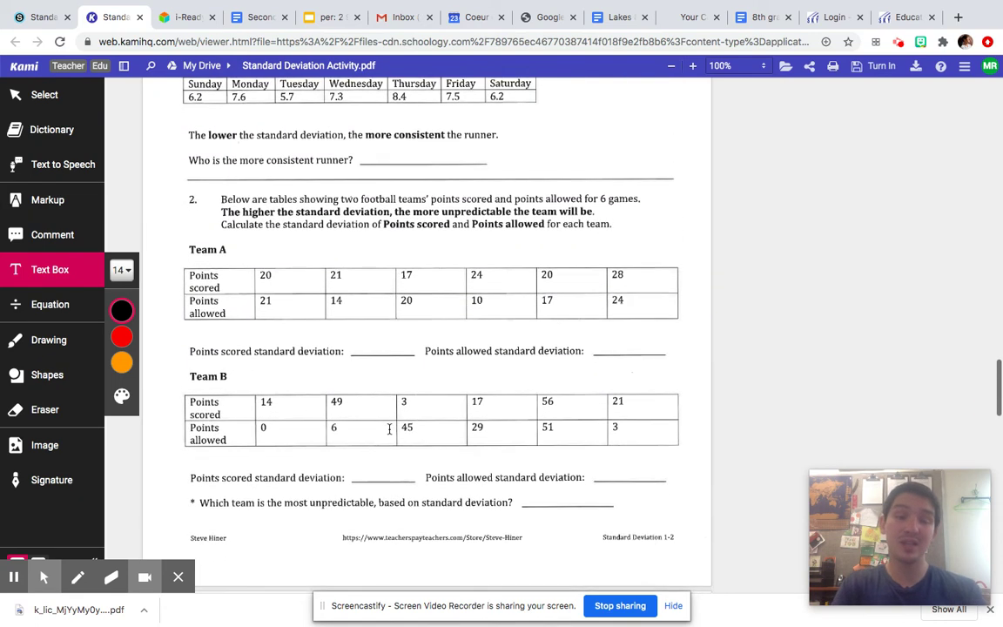
pyautogui.scroll(-3, 389, 428)
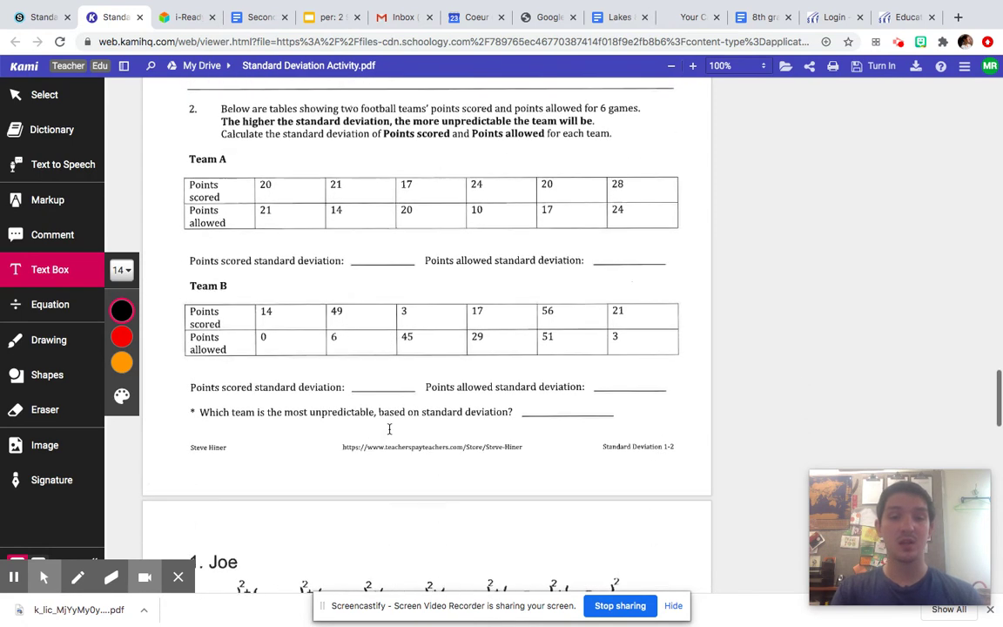
pyautogui.scroll(1, 383, 422)
pyautogui.scroll(-6, 314, 395)
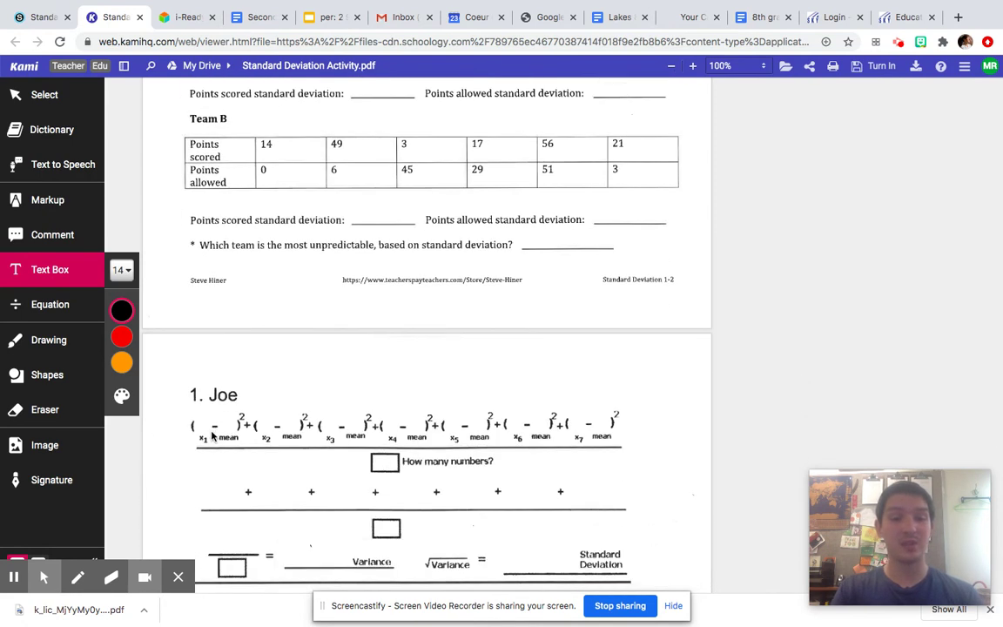
pyautogui.scroll(-1, 417, 480)
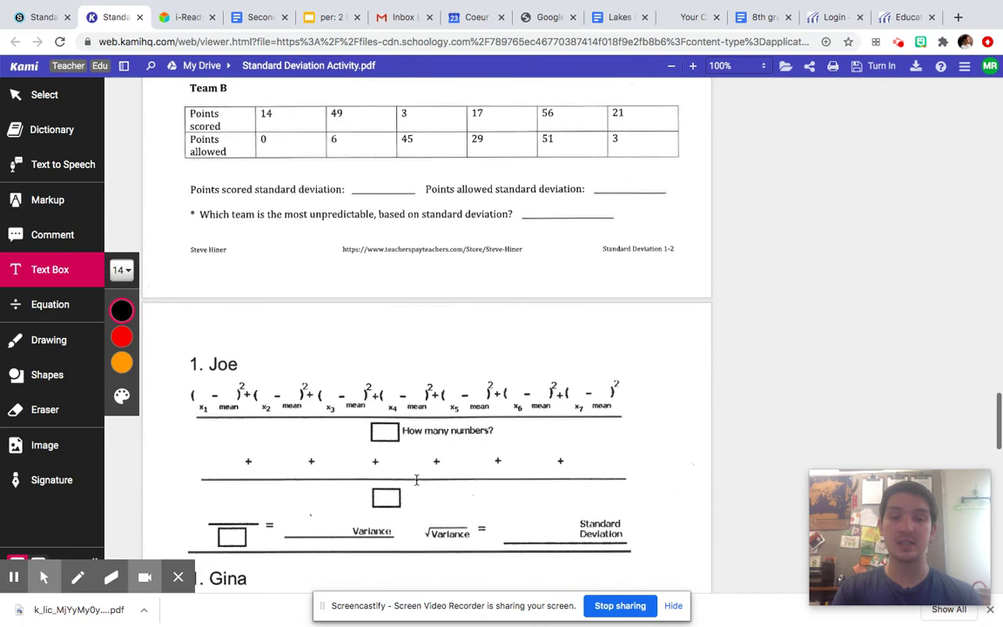
pyautogui.scroll(14, 417, 480)
pyautogui.scroll(20, 417, 480)
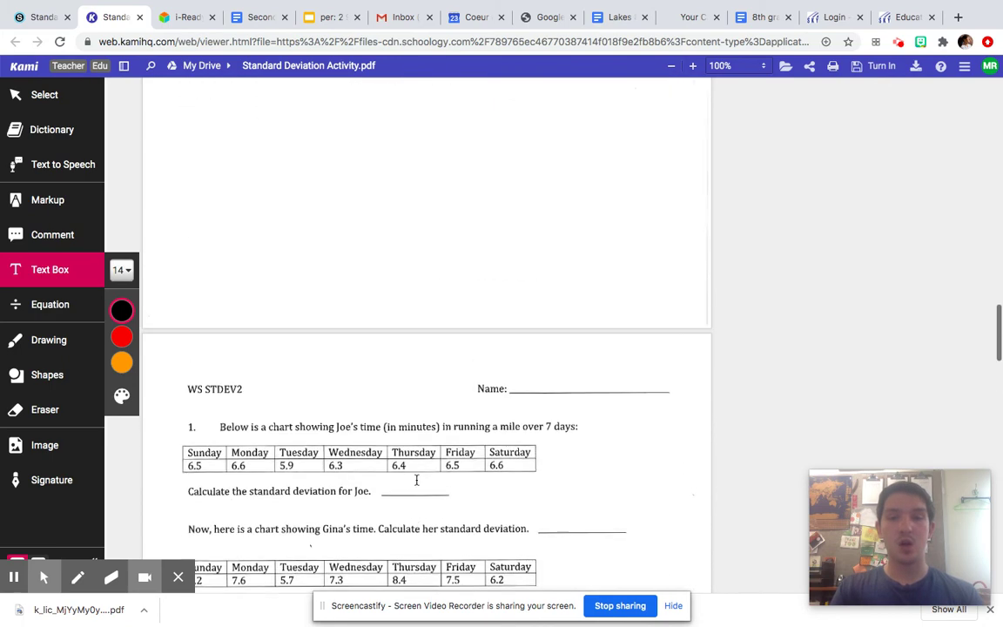
pyautogui.scroll(15, 417, 480)
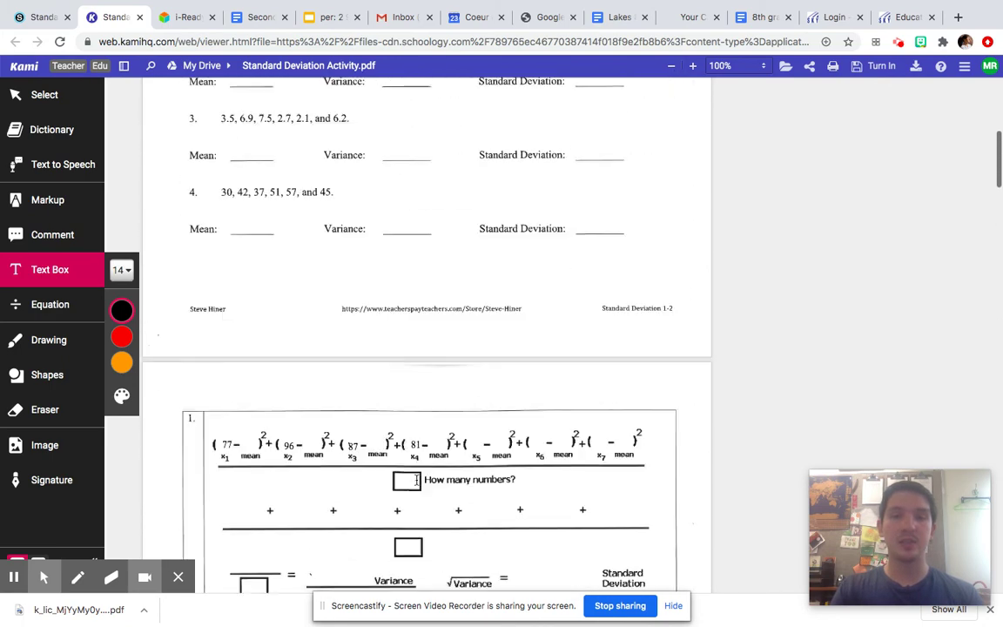